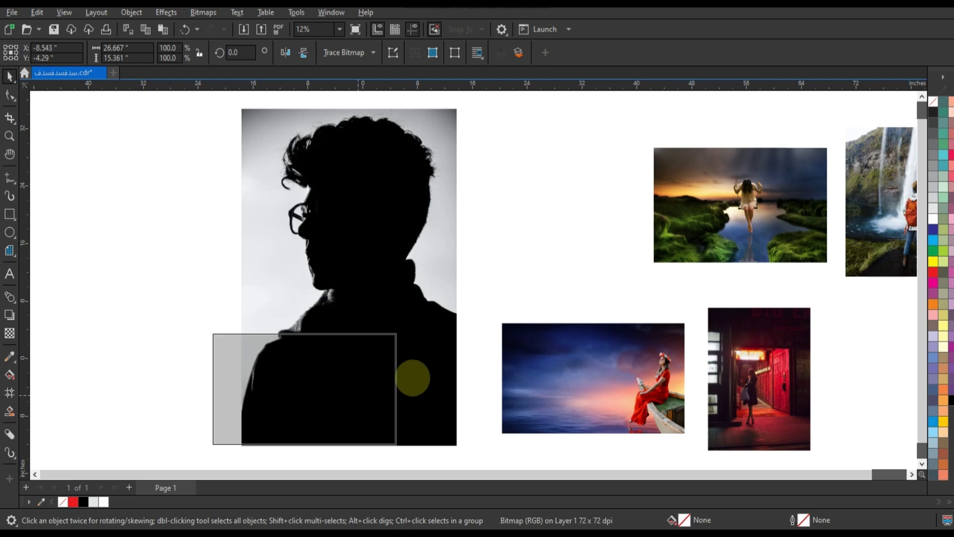
Enlarge the photo of the woman in red over the silhouette's shoulders to about 35.8 in wide and set its transparency merge mode to Screen.
{"action": "left_click_drag", "start_coordinate": [399, 330], "coordinate": [461, 273]}
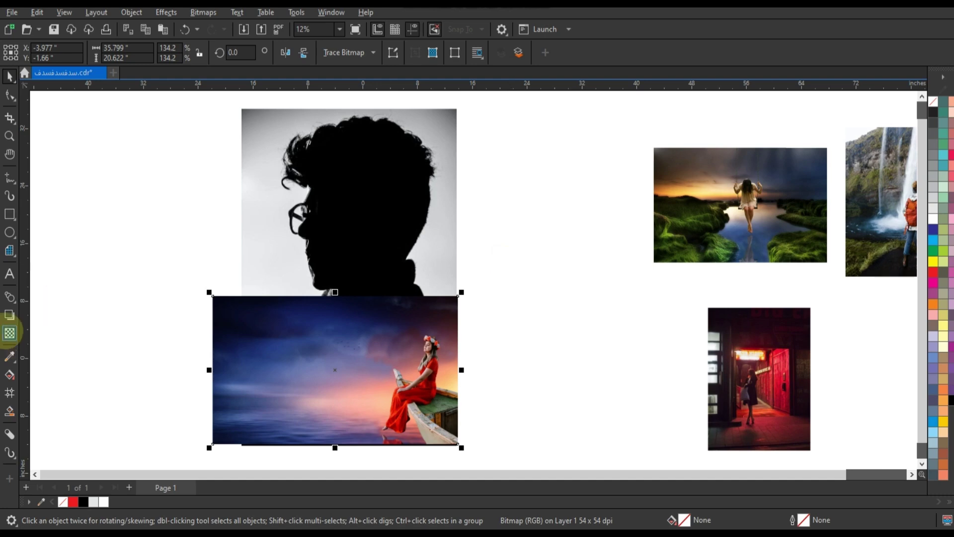
{"action": "left_click", "coordinate": [9, 332]}
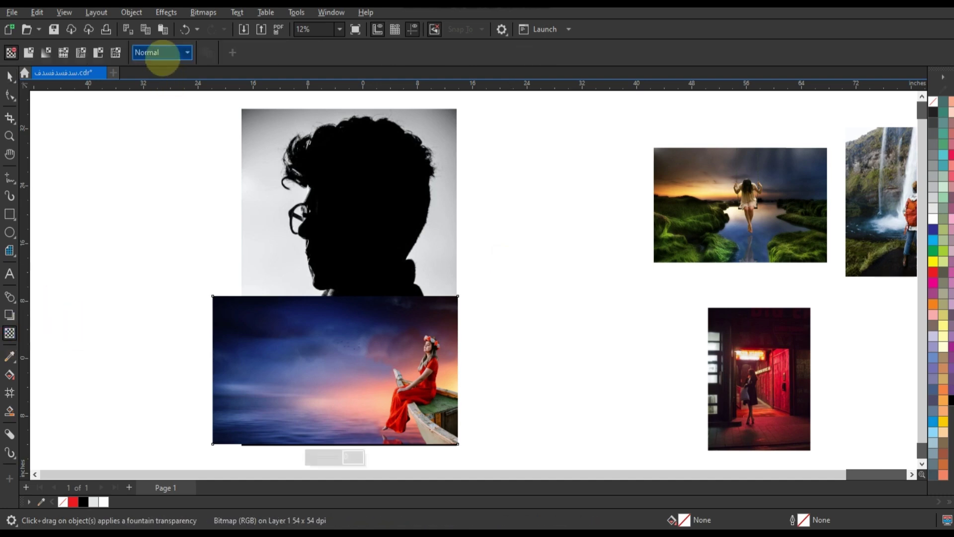
{"action": "left_click", "coordinate": [162, 54]}
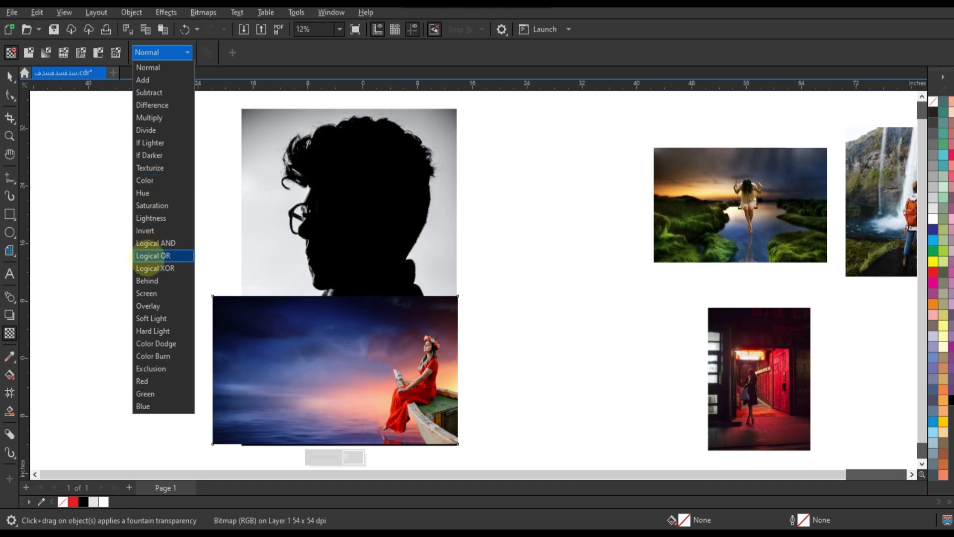
{"action": "left_click", "coordinate": [147, 293]}
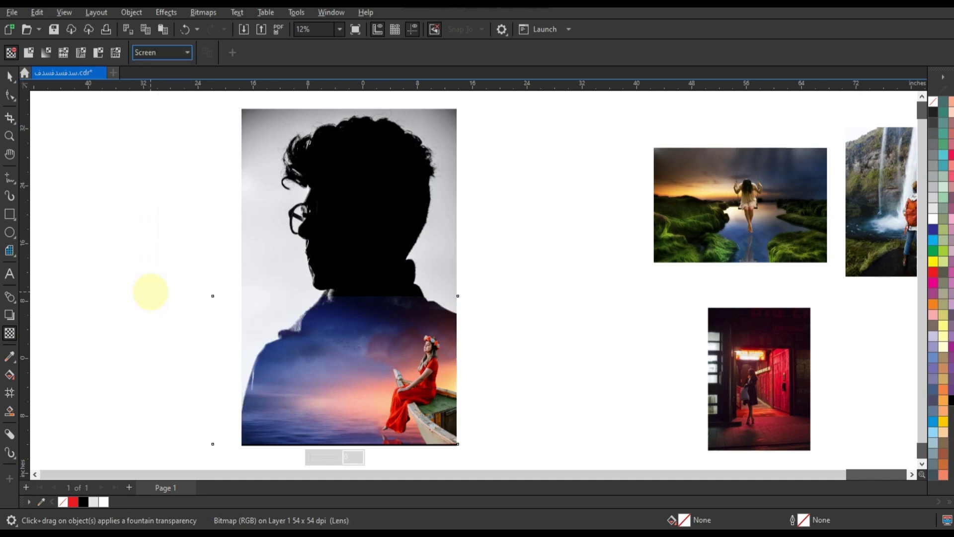
{"action": "scroll", "coordinate": [224, 239], "scroll_direction": "down", "scroll_amount": 1}
{"action": "left_click", "coordinate": [10, 76]}
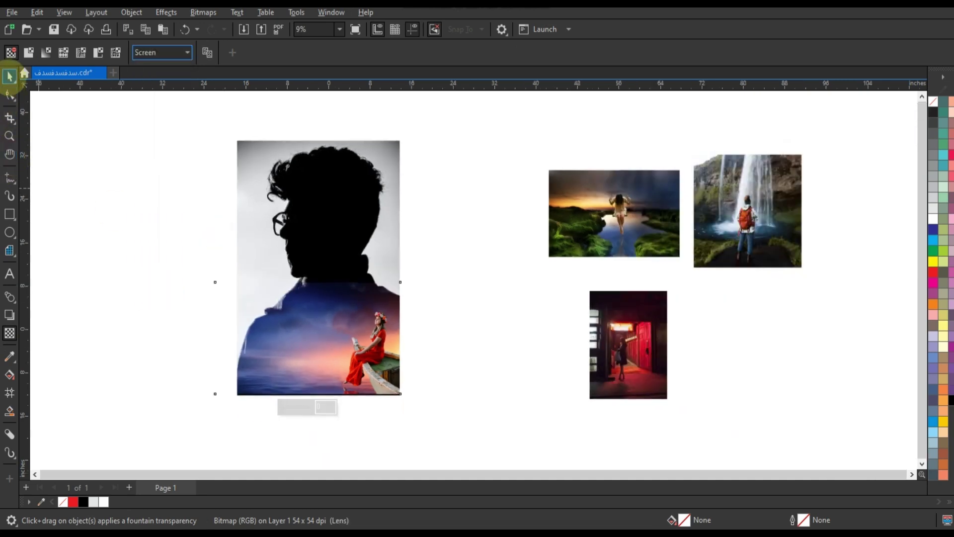
Enlarge the blended photo of the woman in red over the silhouette portrait to about 70.1 in wide.
{"action": "scroll", "coordinate": [473, 288], "scroll_direction": "down", "scroll_amount": 1}
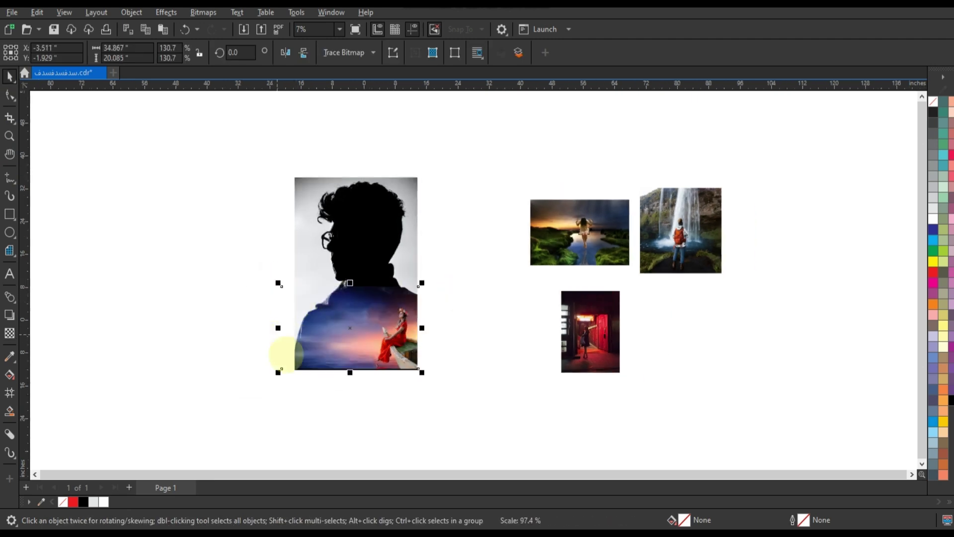
{"action": "left_click_drag", "start_coordinate": [277, 372], "coordinate": [236, 410]}
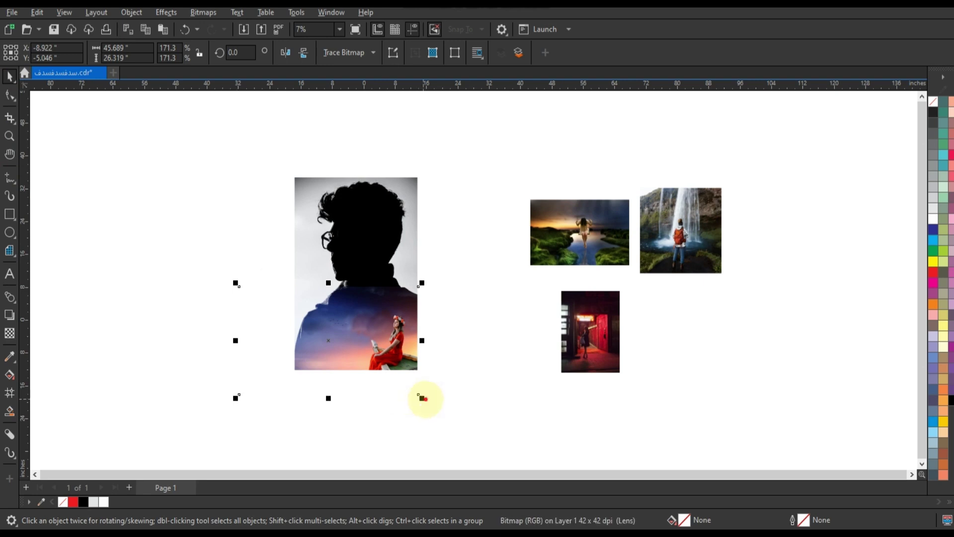
{"action": "left_click_drag", "start_coordinate": [421, 399], "coordinate": [440, 411]}
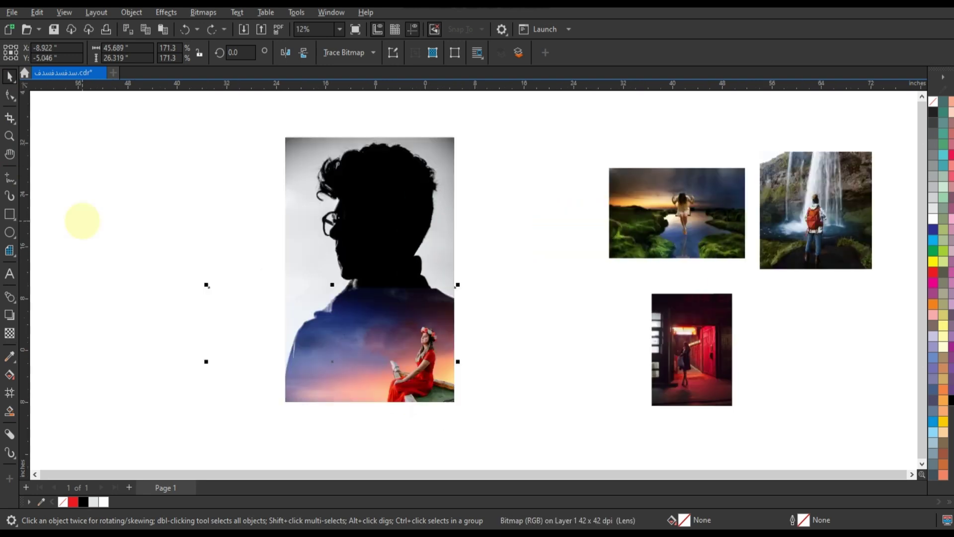
{"action": "scroll", "coordinate": [83, 222], "scroll_direction": "down", "scroll_amount": 1}
{"action": "left_click", "coordinate": [505, 359]}
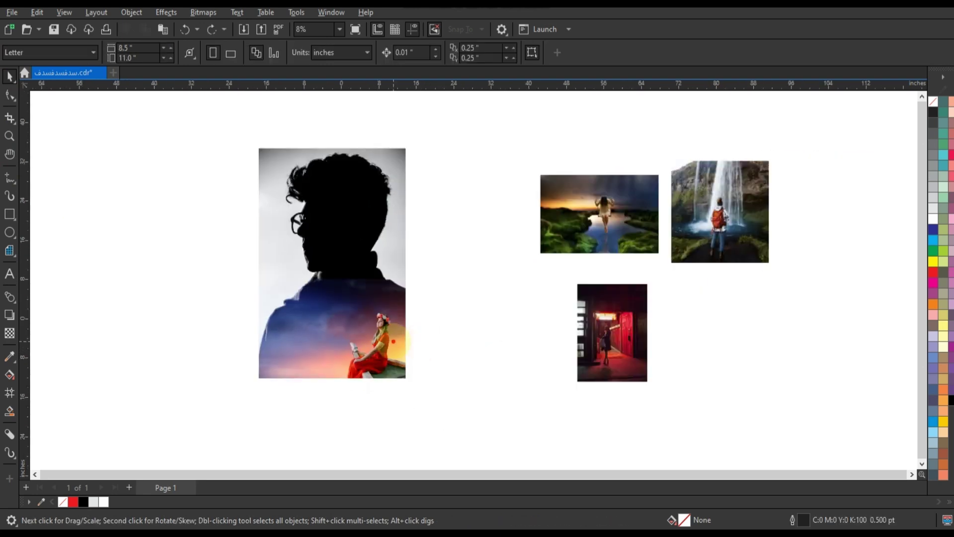
{"action": "left_click", "coordinate": [382, 338]}
{"action": "left_click_drag", "start_coordinate": [189, 275], "coordinate": [95, 214]}
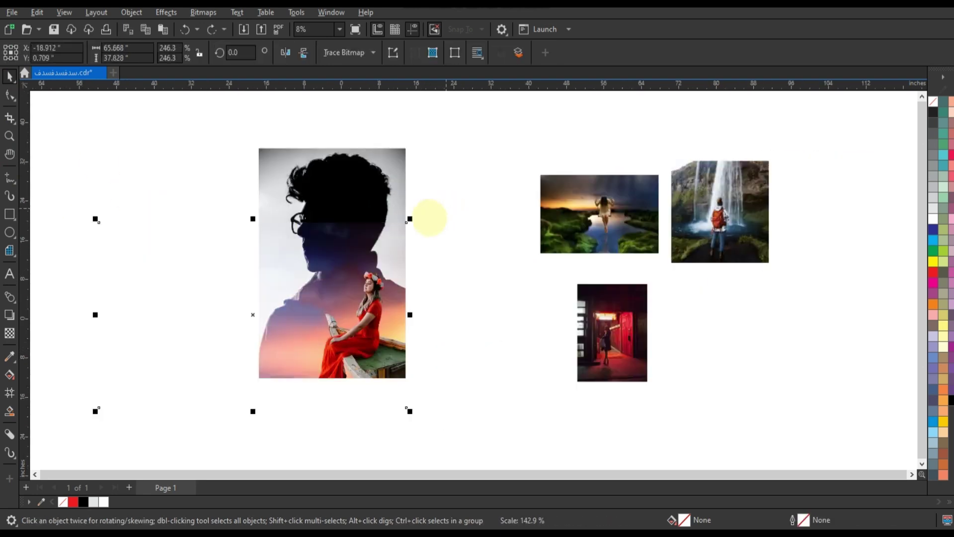
{"action": "left_click_drag", "start_coordinate": [411, 216], "coordinate": [430, 207]}
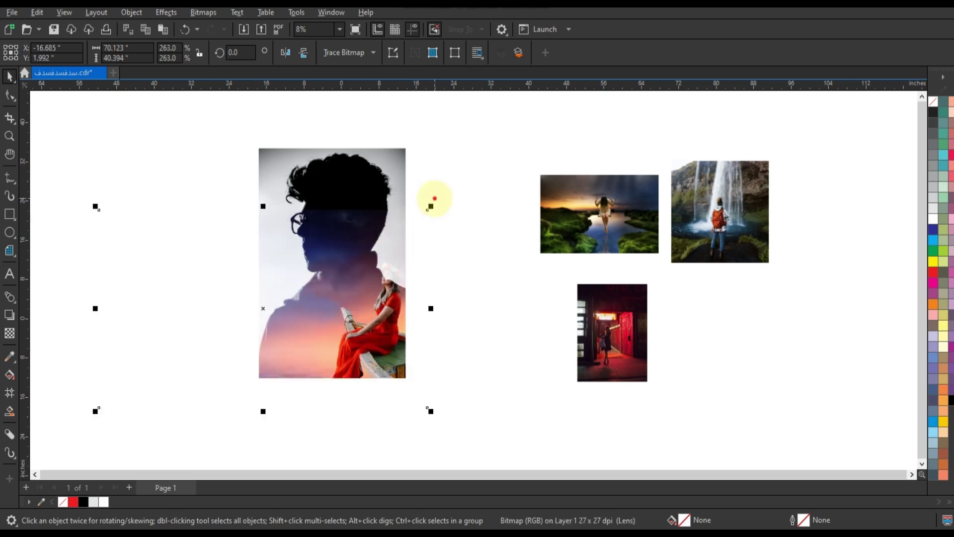
Reposition the woman photo and scale it to about 88.5 in wide so the woman sits inside the silhouette and the portrait is fully covered.
{"action": "left_click_drag", "start_coordinate": [202, 269], "coordinate": [173, 266]}
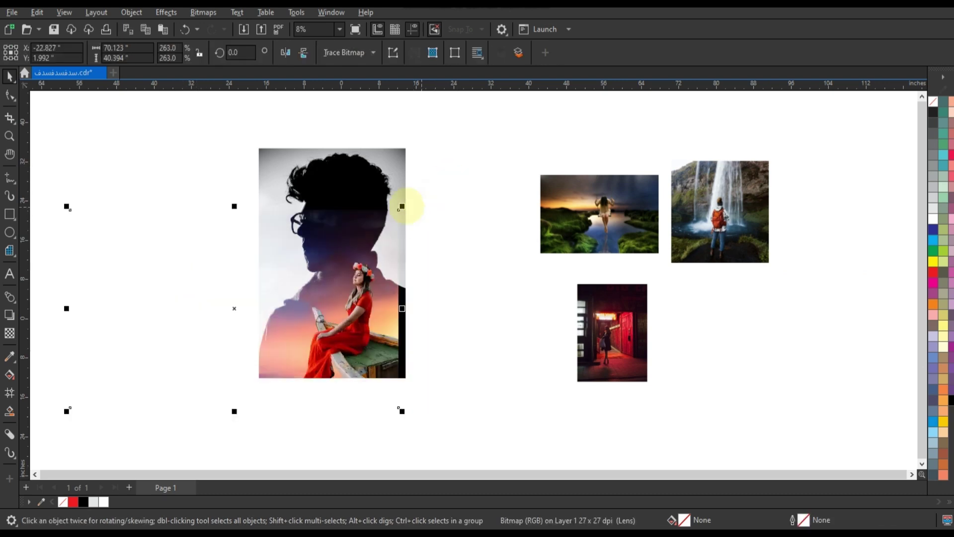
{"action": "left_click_drag", "start_coordinate": [404, 204], "coordinate": [465, 163]}
{"action": "left_click_drag", "start_coordinate": [198, 255], "coordinate": [141, 223]}
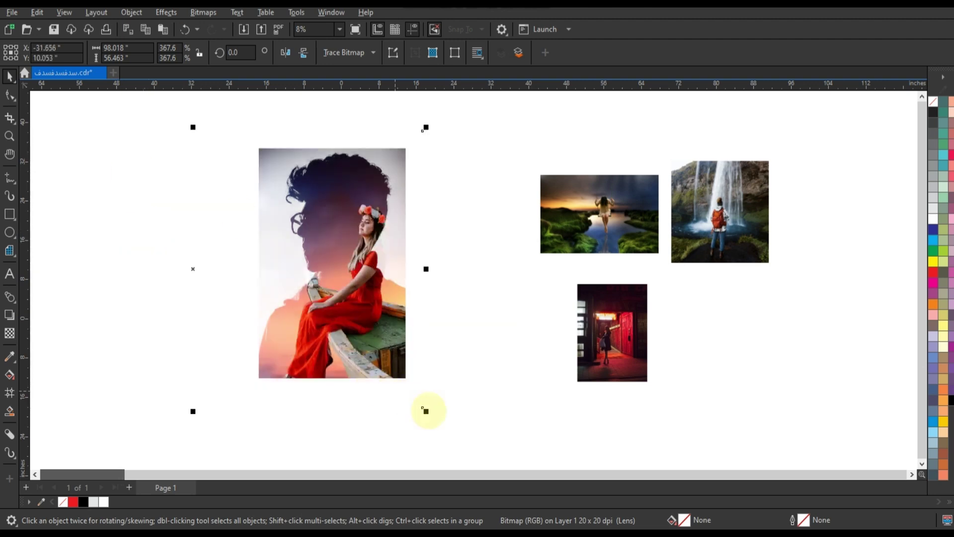
{"action": "left_click_drag", "start_coordinate": [426, 411], "coordinate": [404, 398]}
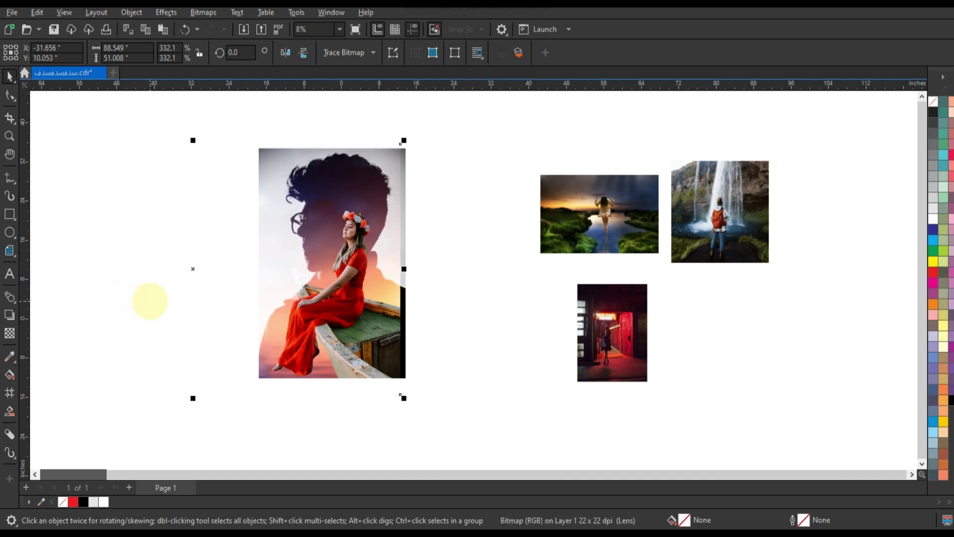
{"action": "left_click_drag", "start_coordinate": [150, 300], "coordinate": [152, 305]}
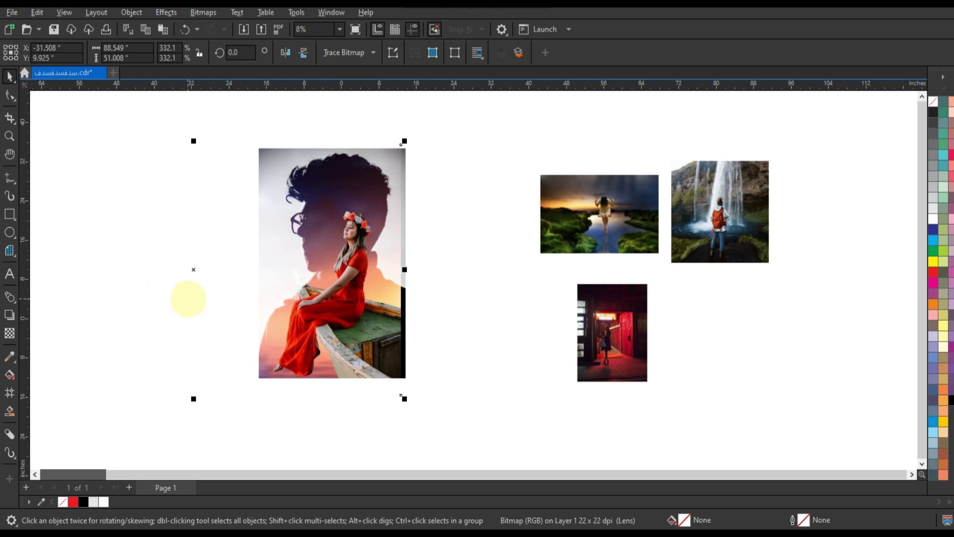
{"action": "left_click_drag", "start_coordinate": [187, 297], "coordinate": [194, 299]}
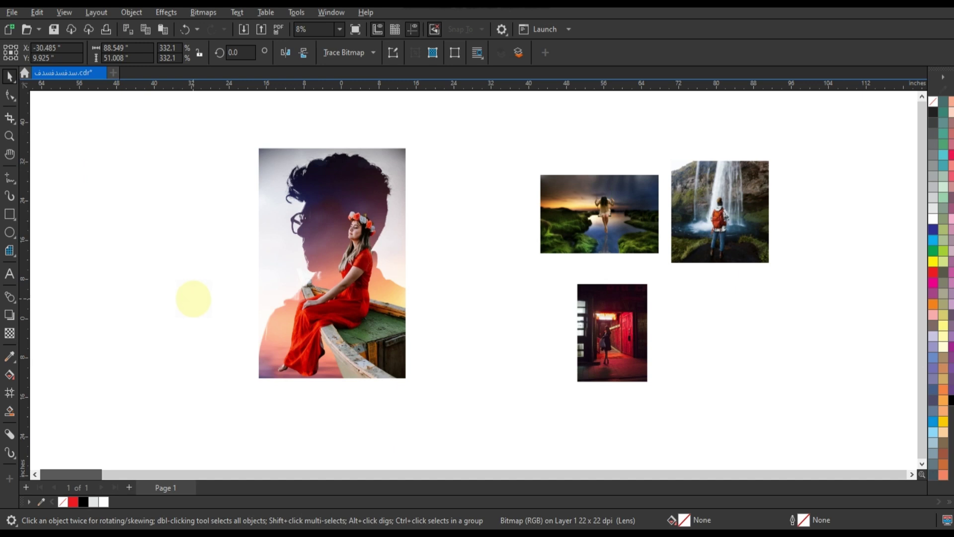
{"action": "left_click_drag", "start_coordinate": [193, 297], "coordinate": [197, 297]}
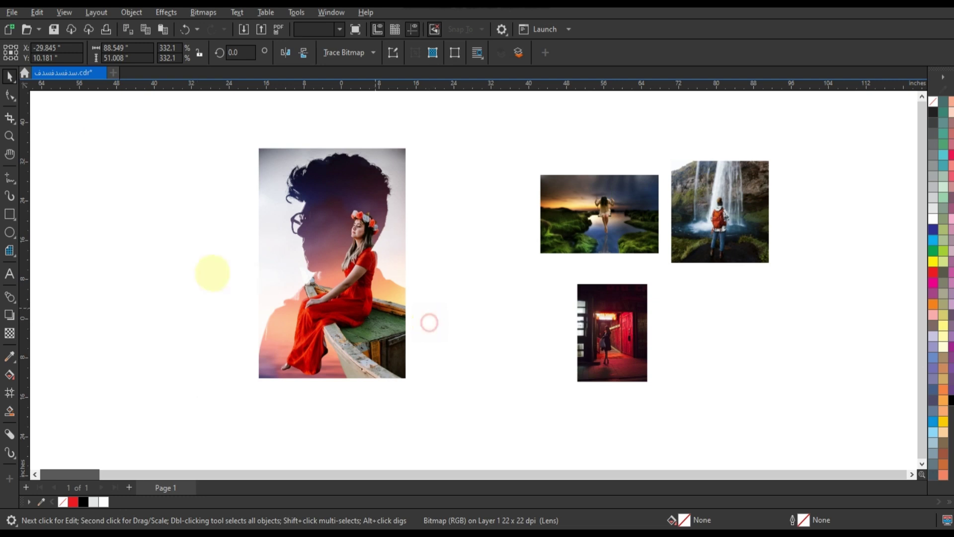
Crop the woman photo's left overhang with the Shape tool to just outside the portrait's left edge.
{"action": "left_click", "coordinate": [10, 95]}
{"action": "scroll", "coordinate": [456, 308], "scroll_direction": "down", "scroll_amount": 2}
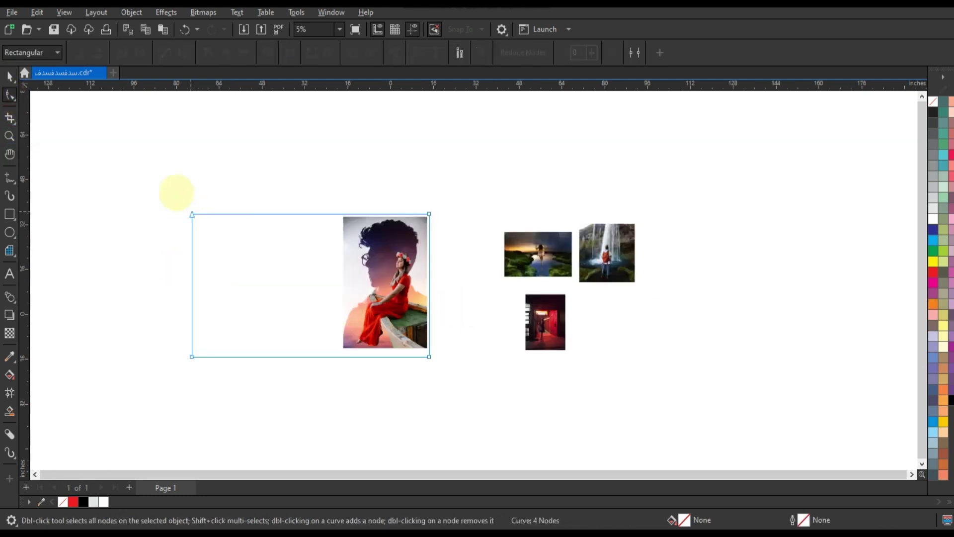
{"action": "left_click_drag", "start_coordinate": [176, 192], "coordinate": [339, 357]}
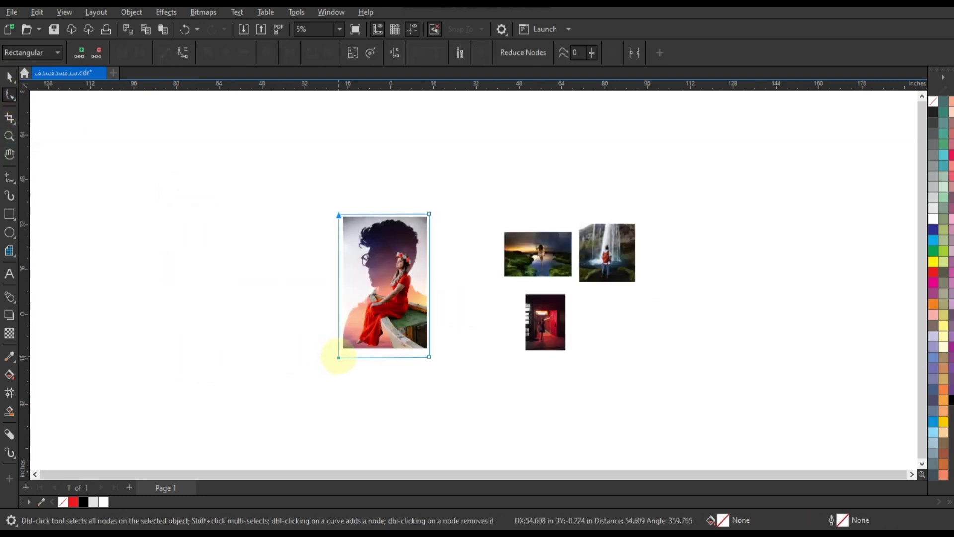
Crop the woman photo's bottom edge with the Shape tool closer to the portrait's lower border, and deselect the photo.
{"action": "left_click", "coordinate": [10, 136]}
{"action": "left_click_drag", "start_coordinate": [311, 192], "coordinate": [488, 377]}
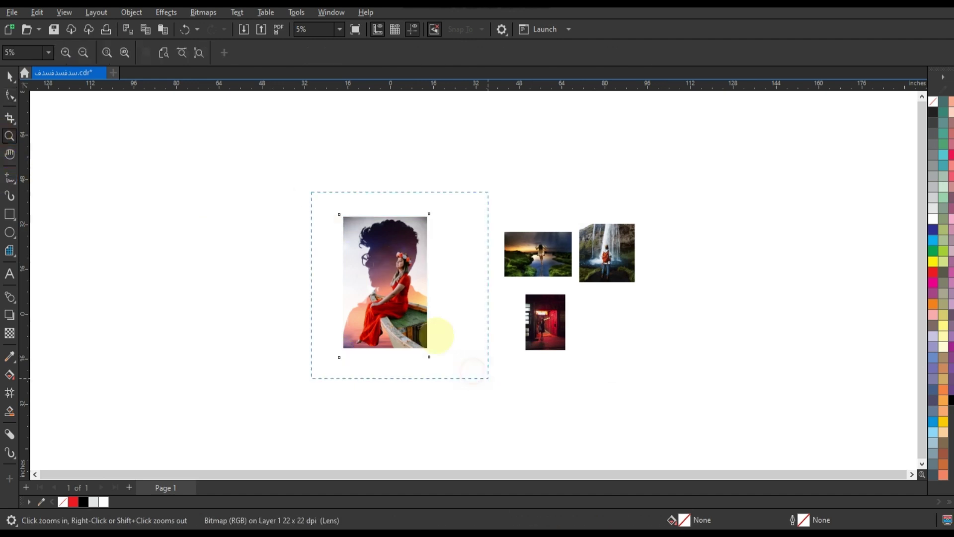
{"action": "left_click", "coordinate": [9, 78]}
{"action": "key", "text": "space"}
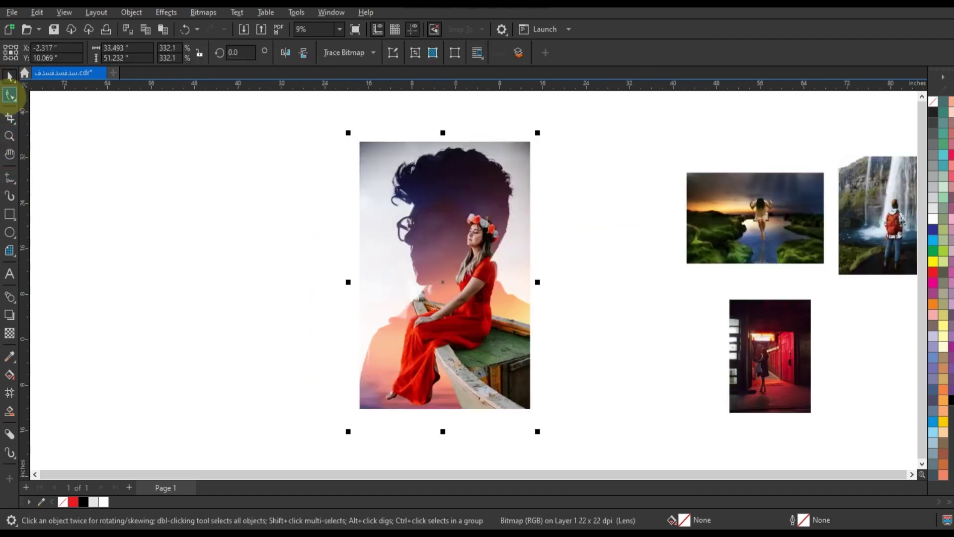
{"action": "left_click", "coordinate": [10, 94]}
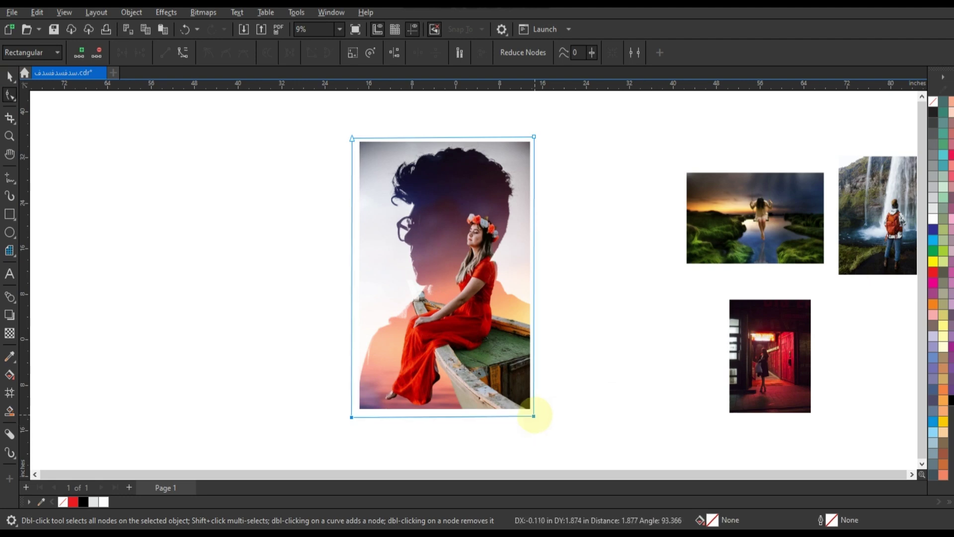
{"action": "left_click", "coordinate": [10, 76]}
{"action": "left_click", "coordinate": [181, 267]}
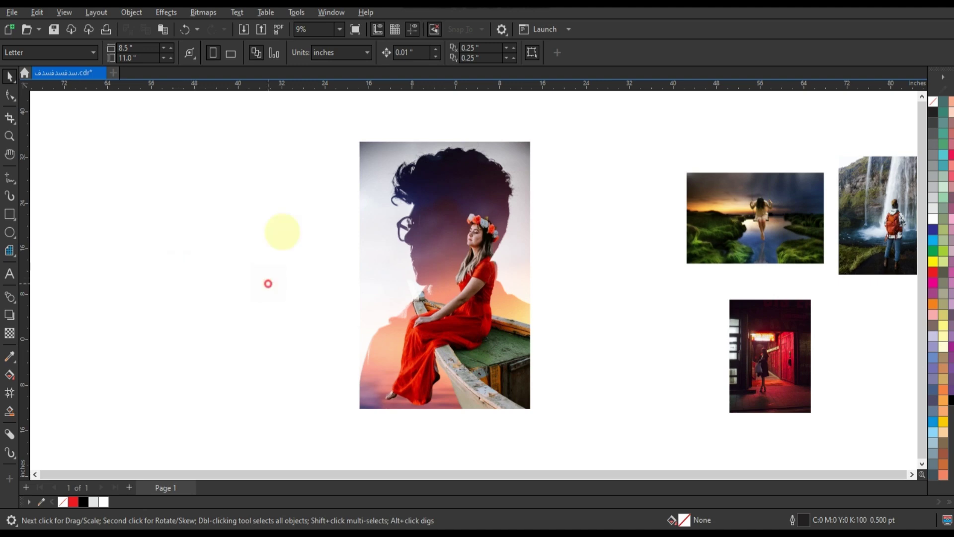
Duplicate the portrait and its overlay to the left of the originals, and delete the woman photo from the copy.
{"action": "scroll", "coordinate": [294, 234], "scroll_direction": "down", "scroll_amount": 1}
{"action": "left_click_drag", "start_coordinate": [290, 104], "coordinate": [530, 403]}
{"action": "left_click_drag", "start_coordinate": [429, 313], "coordinate": [275, 314]}
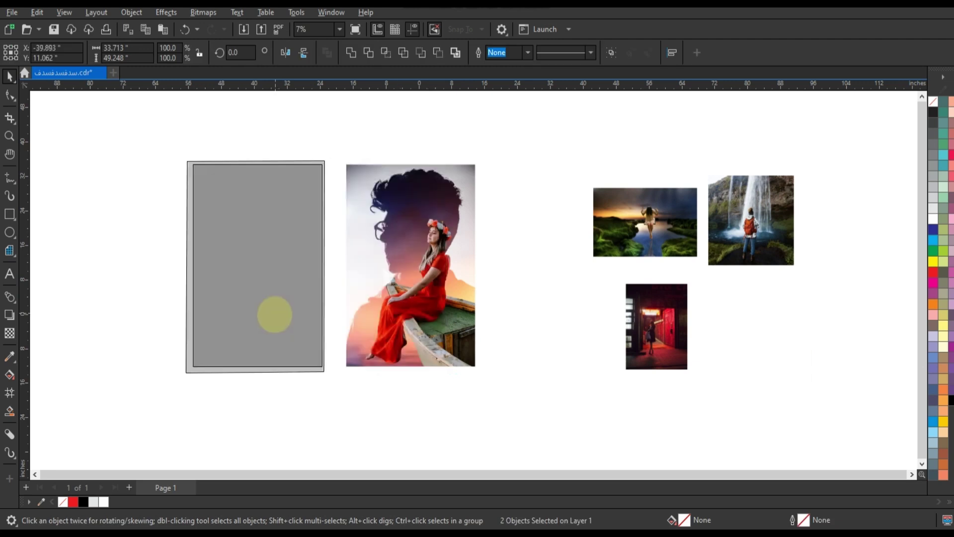
{"action": "right_click", "coordinate": [275, 313]}
{"action": "left_click", "coordinate": [526, 359]}
{"action": "left_click", "coordinate": [254, 297]}
{"action": "key", "text": "Delete"}
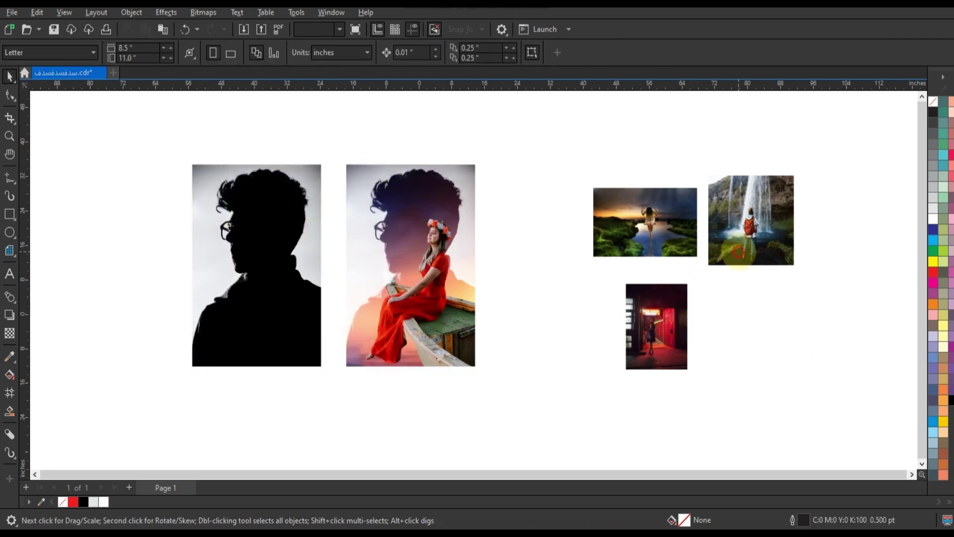
Place the waterfall photo over the copied silhouette's shoulders and bring it to the front.
{"action": "left_click_drag", "start_coordinate": [739, 252], "coordinate": [301, 268]}
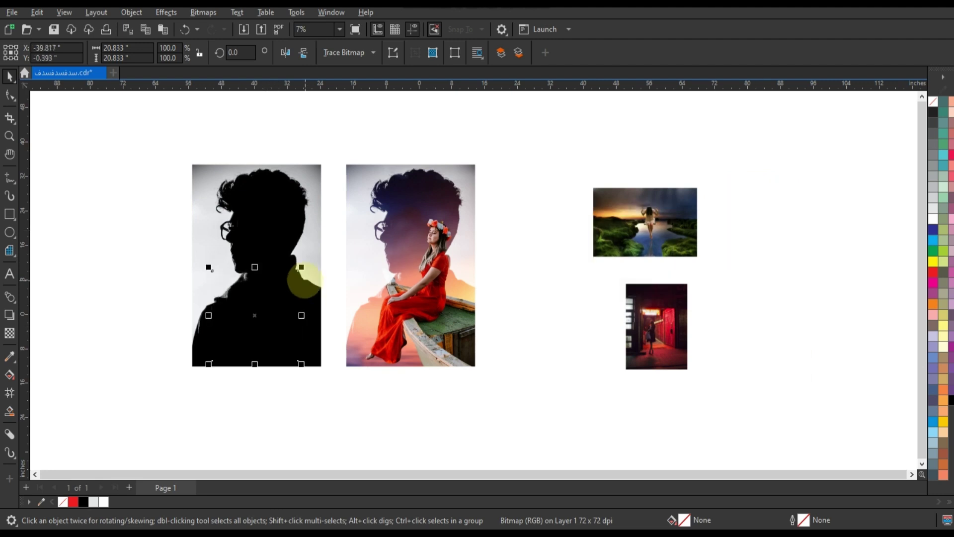
{"action": "key", "text": "shift+Page_Up"}
{"action": "left_click", "coordinate": [253, 217], "text": "shift"}
{"action": "key", "text": "shift+F2"}
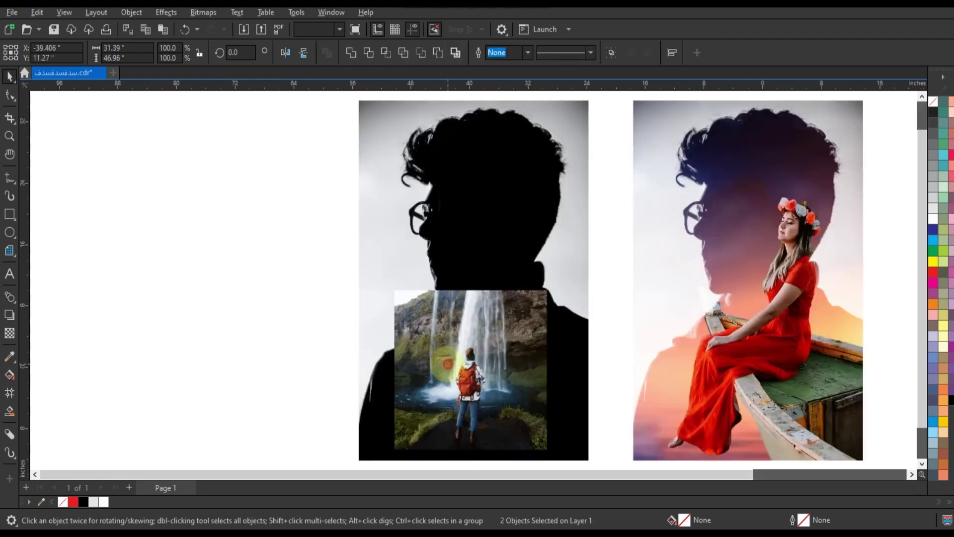
Set the waterfall photo's transparency merge mode to Screen.
{"action": "left_click", "coordinate": [448, 367]}
{"action": "left_click", "coordinate": [10, 333]}
{"action": "left_click", "coordinate": [171, 53]}
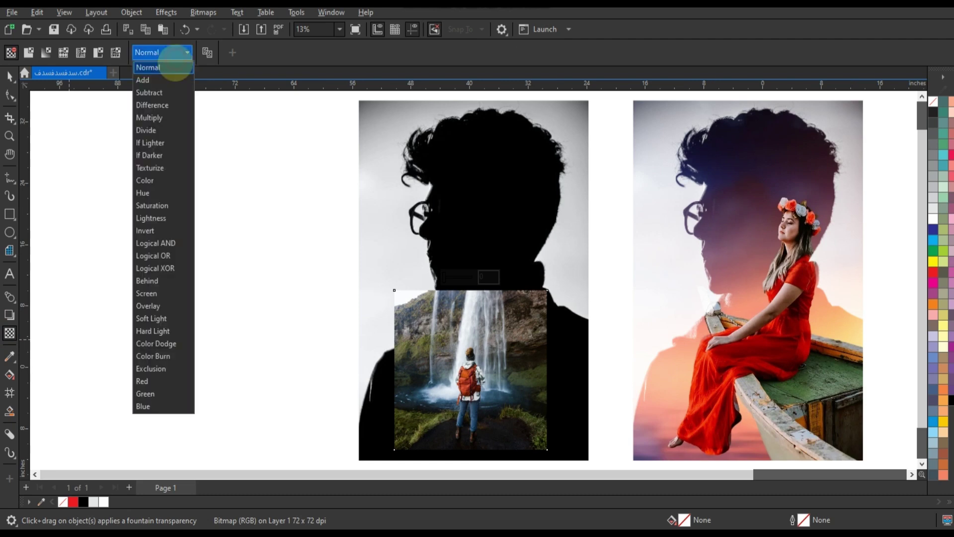
{"action": "left_click", "coordinate": [146, 293]}
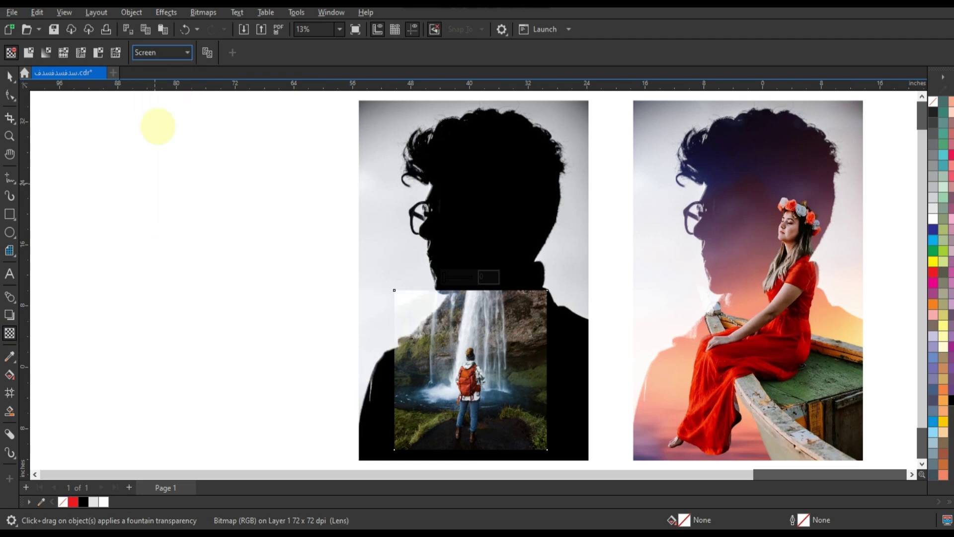
Enlarge the waterfall photo to about 49.1 in wide and position it to cover the whole silhouette portrait.
{"action": "scroll", "coordinate": [279, 226], "scroll_direction": "down", "scroll_amount": 1}
{"action": "left_click", "coordinate": [9, 76]}
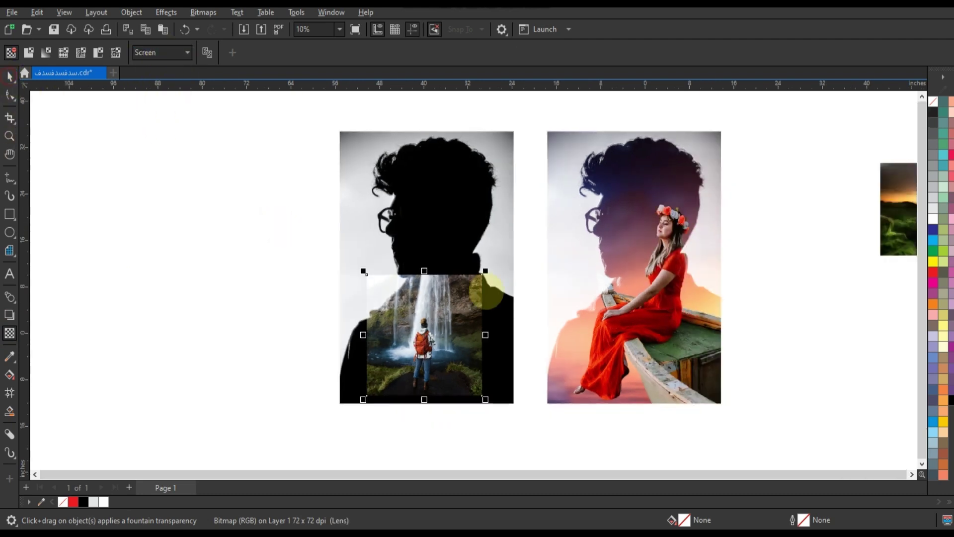
{"action": "left_click_drag", "start_coordinate": [524, 213], "coordinate": [536, 213]}
{"action": "left_click_drag", "start_coordinate": [362, 213], "coordinate": [288, 137]}
{"action": "left_click_drag", "start_coordinate": [538, 138], "coordinate": [553, 123]}
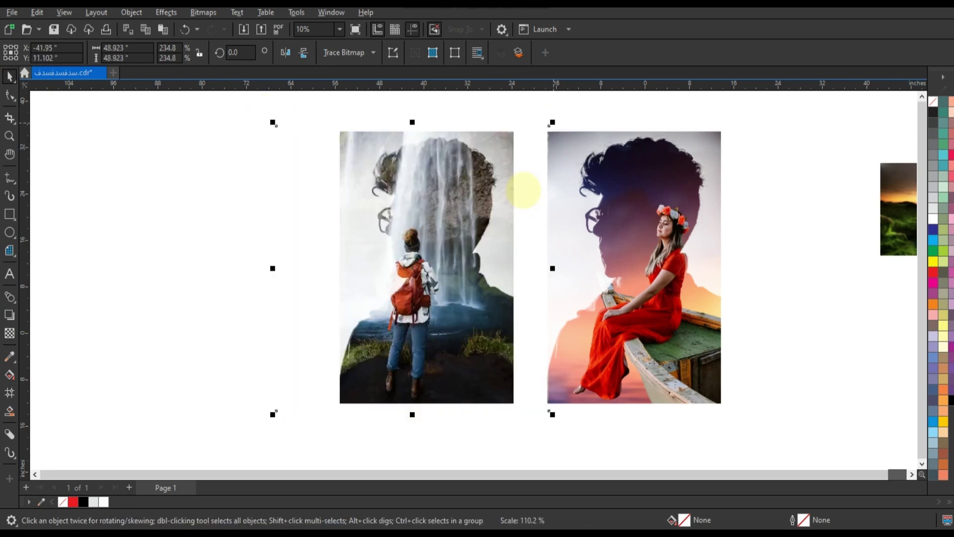
{"action": "left_click_drag", "start_coordinate": [511, 210], "coordinate": [544, 215]}
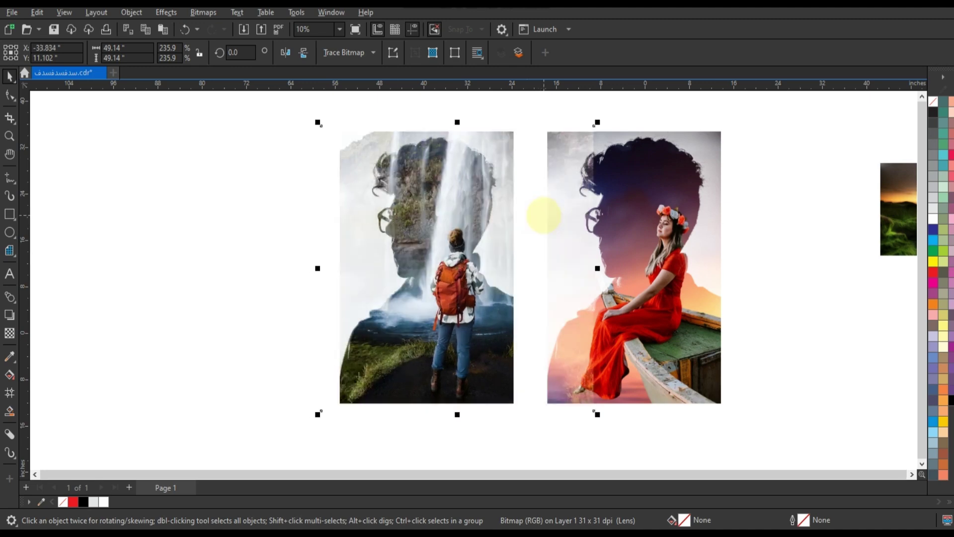
Crop all four sides of the waterfall photo to the silhouette portrait's borders with the Shape tool.
{"action": "left_click", "coordinate": [10, 95]}
{"action": "left_click", "coordinate": [310, 146]}
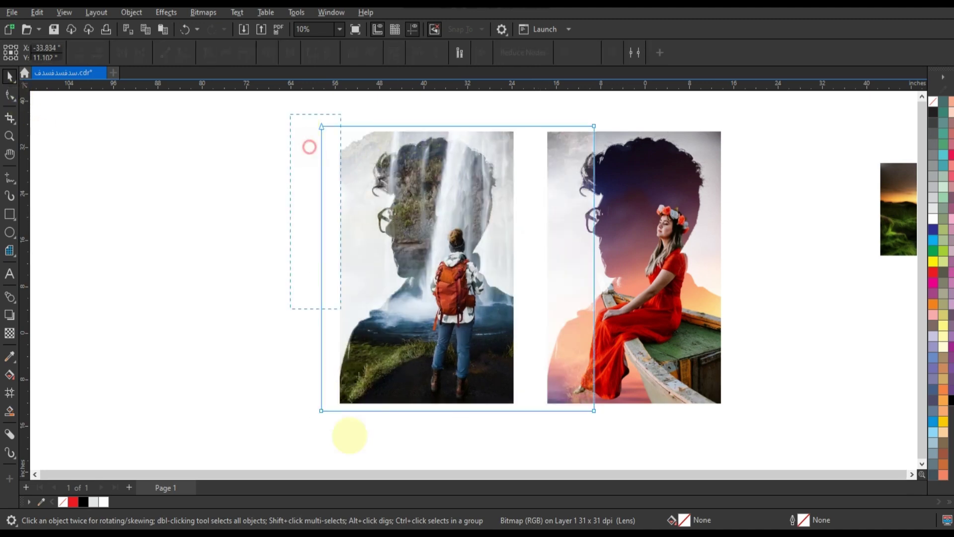
{"action": "left_click_drag", "start_coordinate": [321, 410], "coordinate": [595, 404]}
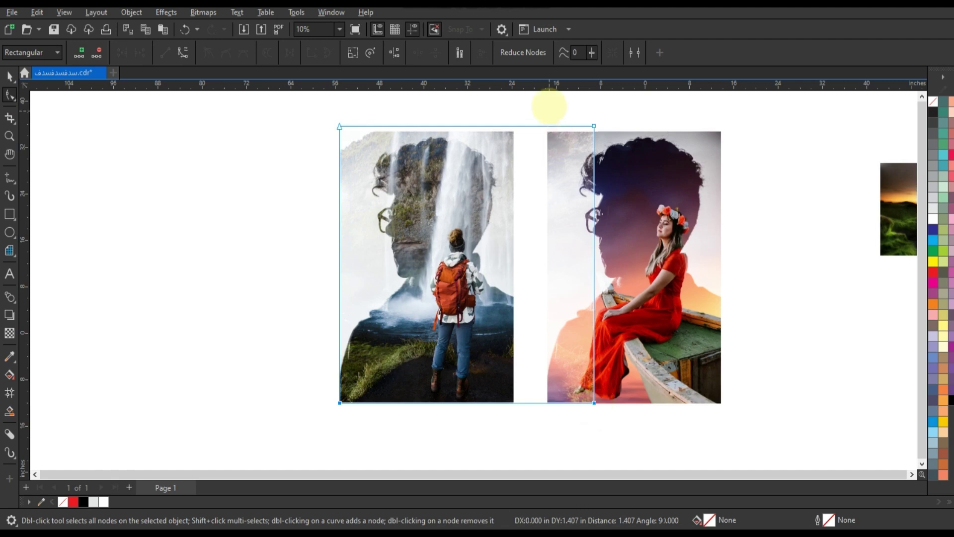
{"action": "left_click_drag", "start_coordinate": [555, 106], "coordinate": [621, 418]}
{"action": "left_click_drag", "start_coordinate": [596, 403], "coordinate": [514, 400]}
{"action": "left_click_drag", "start_coordinate": [323, 155], "coordinate": [339, 132]}
{"action": "left_click", "coordinate": [10, 76]}
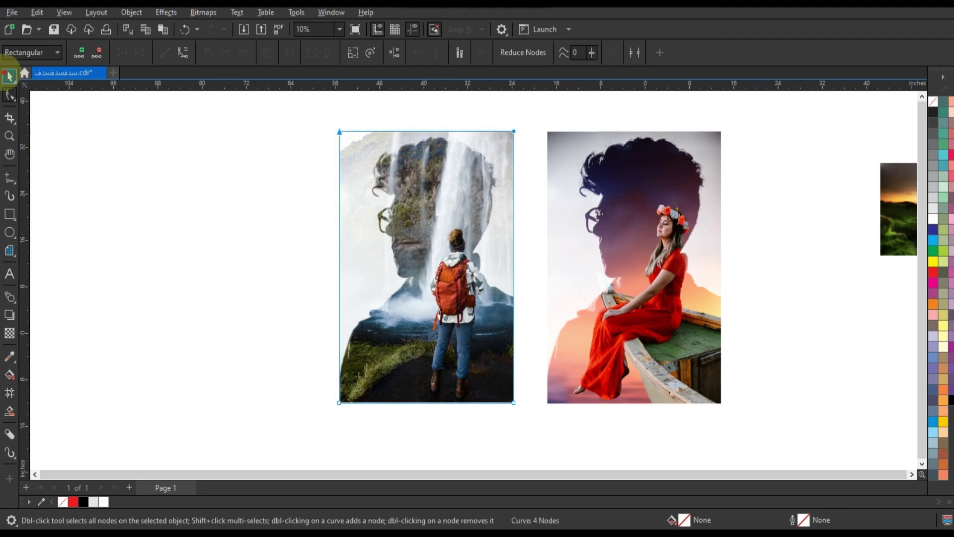
Duplicate the waterfall composite to its left and delete the waterfall photo from the copy, keeping only the silhouette portrait.
{"action": "left_click", "coordinate": [197, 269]}
{"action": "scroll", "coordinate": [239, 298], "scroll_direction": "down", "scroll_amount": 1}
{"action": "left_click_drag", "start_coordinate": [247, 164], "coordinate": [445, 419]}
{"action": "left_click_drag", "start_coordinate": [388, 337], "coordinate": [232, 328]}
{"action": "right_click", "coordinate": [232, 329]}
{"action": "key", "text": "Delete"}
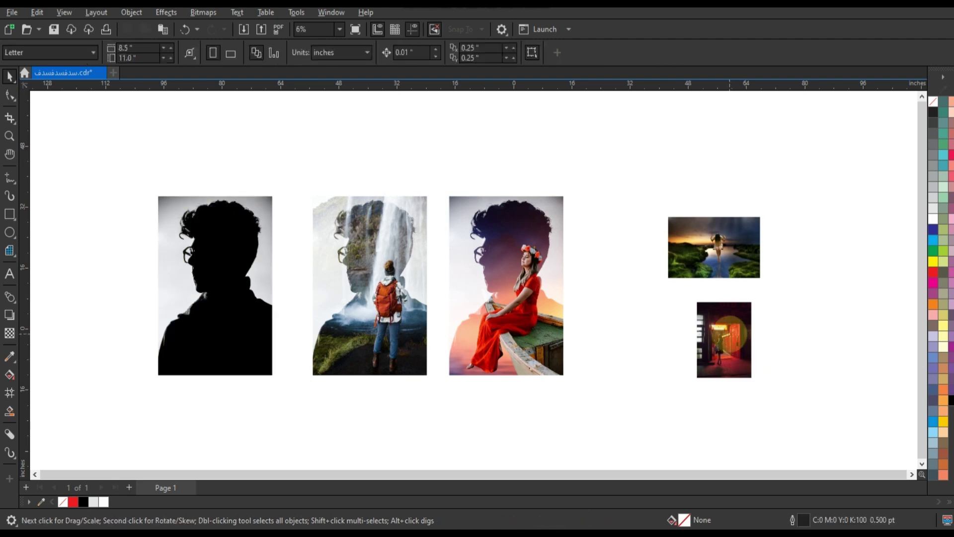
Place the red corridor photo over the copied silhouette and set its transparency merge mode to Screen.
{"action": "left_click_drag", "start_coordinate": [729, 330], "coordinate": [269, 333]}
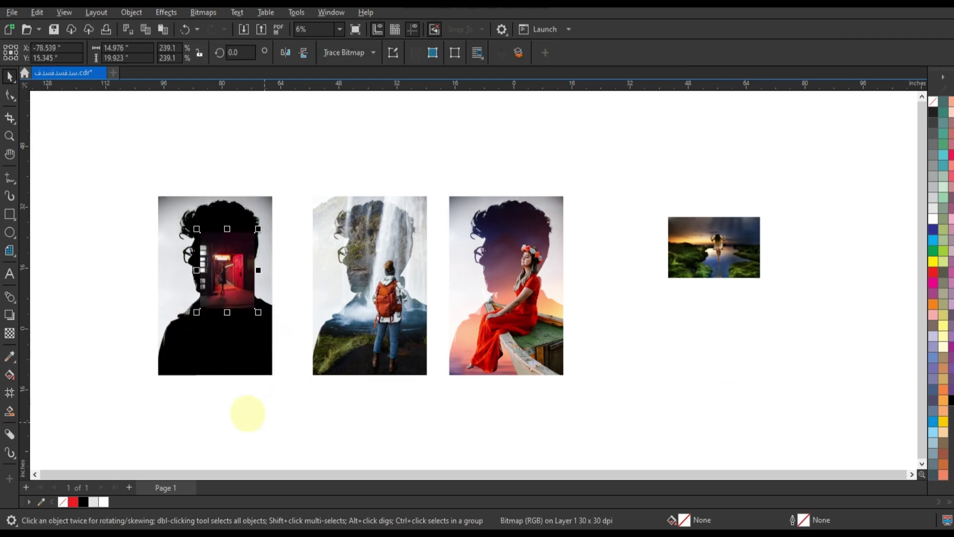
{"action": "key", "text": "shift+F2"}
{"action": "scroll", "coordinate": [98, 234], "scroll_direction": "down", "scroll_amount": 2}
{"action": "left_click", "coordinate": [10, 333]}
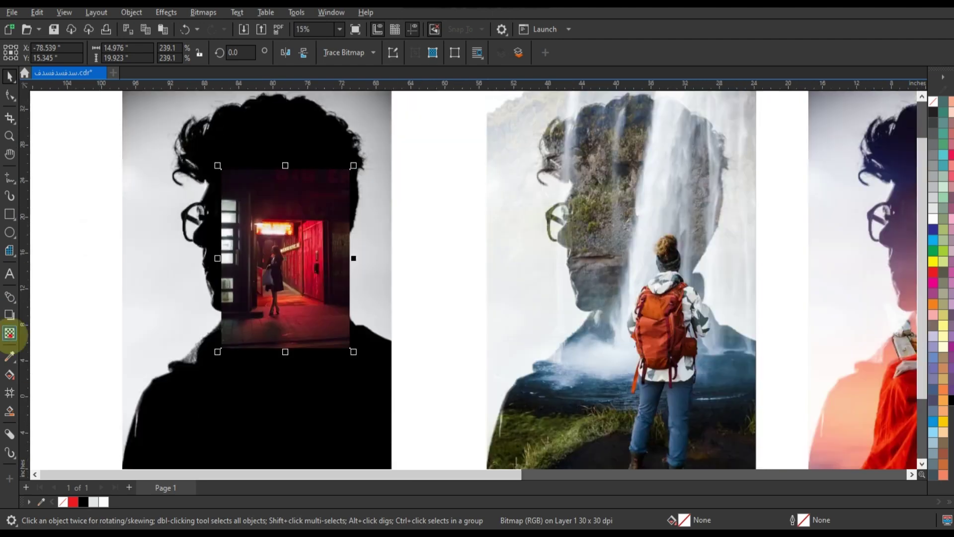
{"action": "left_click", "coordinate": [151, 53]}
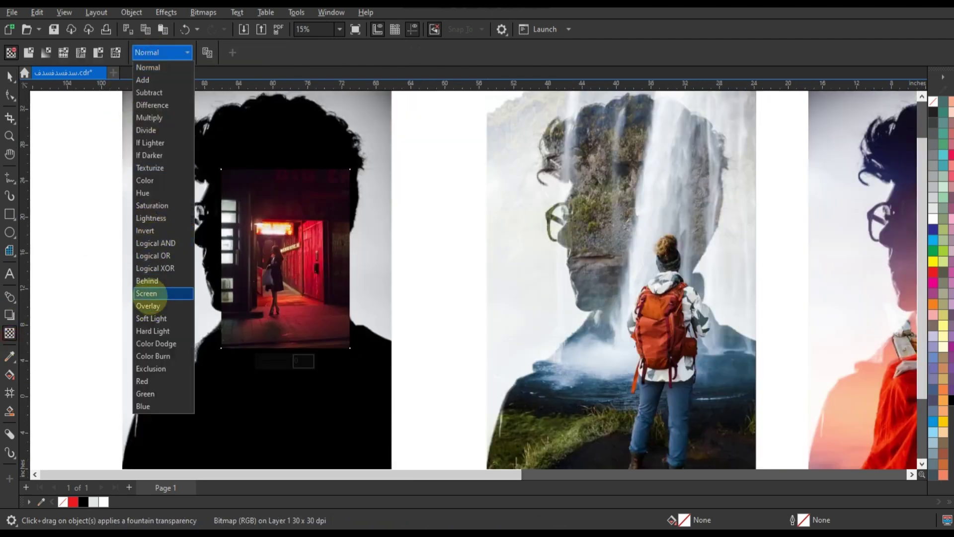
{"action": "left_click", "coordinate": [149, 295]}
{"action": "scroll", "coordinate": [352, 273], "scroll_direction": "down", "scroll_amount": 1}
Enlarge the red corridor photo to about 35.2 by 46.8 in and position it to cover the whole silhouette portrait.
{"action": "left_click", "coordinate": [10, 76]}
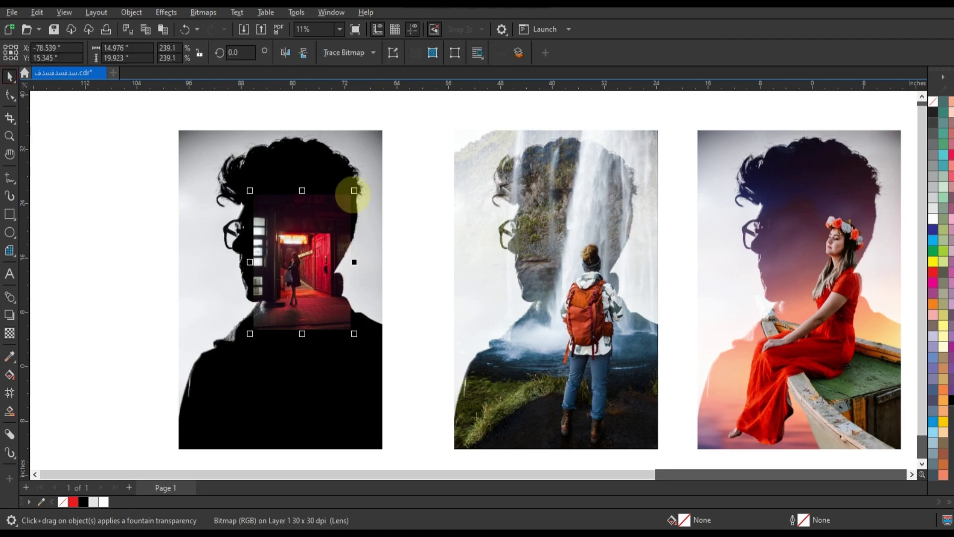
{"action": "left_click_drag", "start_coordinate": [354, 193], "coordinate": [395, 133]}
{"action": "left_click", "coordinate": [321, 411], "text": "shift"}
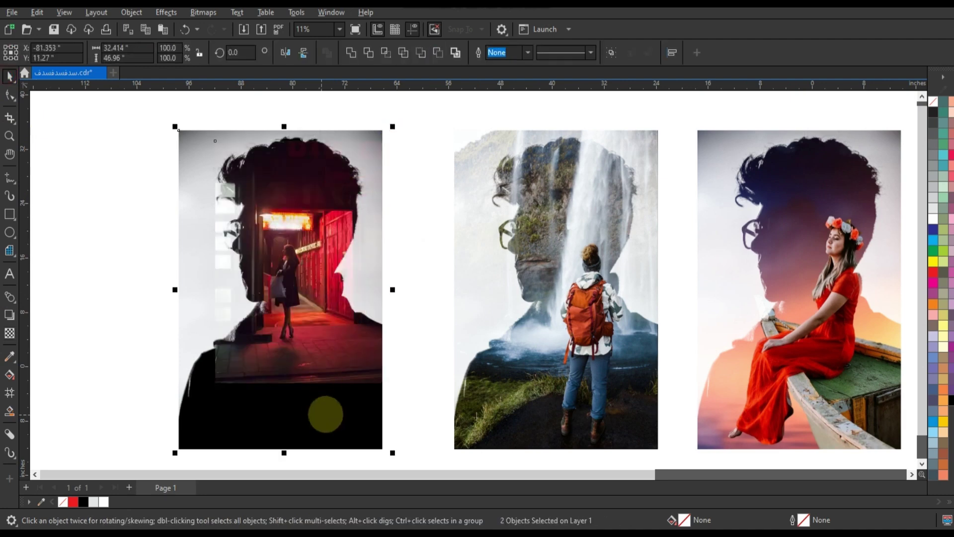
{"action": "left_click", "coordinate": [273, 315]}
{"action": "left_click_drag", "start_coordinate": [203, 380], "coordinate": [171, 441]}
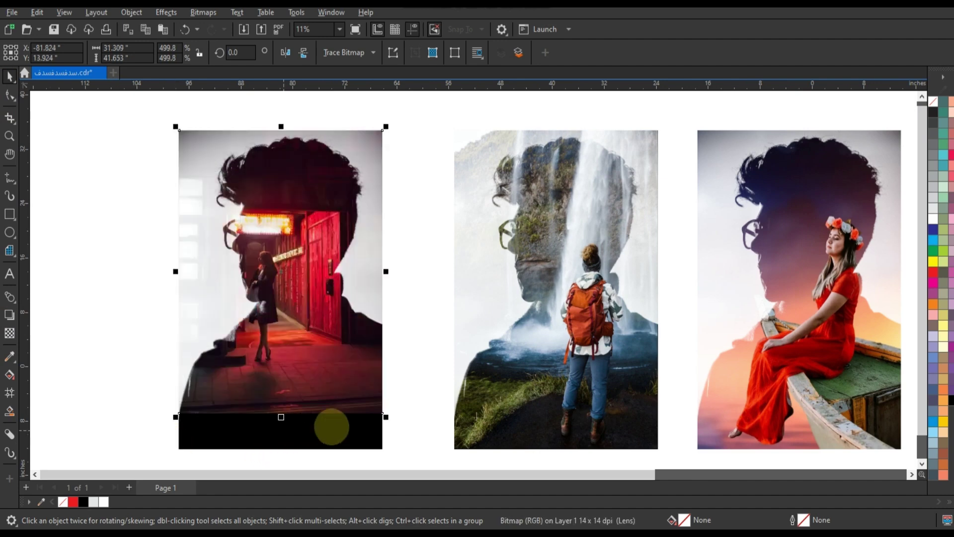
{"action": "left_click_drag", "start_coordinate": [386, 416], "coordinate": [411, 452]}
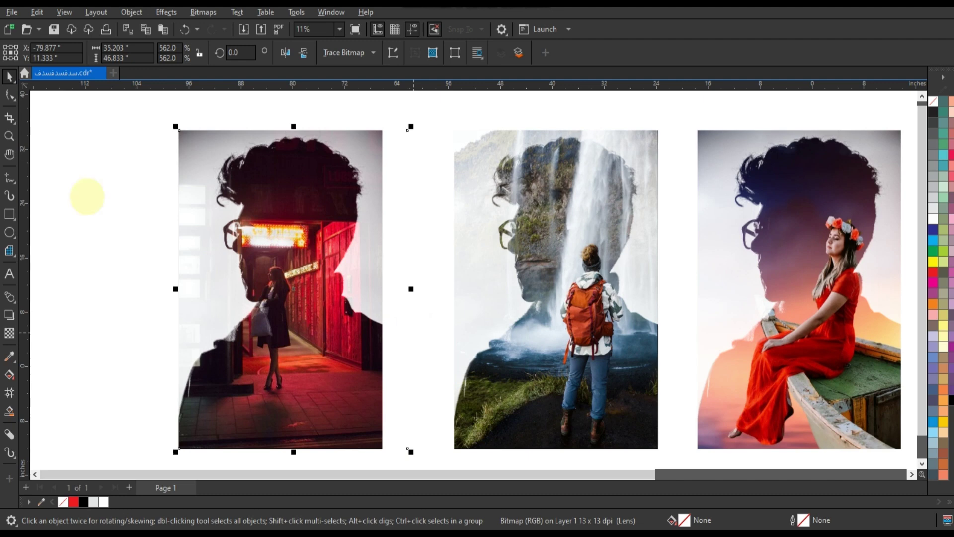
Crop the red corridor photo's right side inward toward the silhouette portrait's right border with the Shape tool, nudging both right corner nodes.
{"action": "left_click", "coordinate": [10, 96]}
{"action": "left_click_drag", "start_coordinate": [400, 122], "coordinate": [434, 450]}
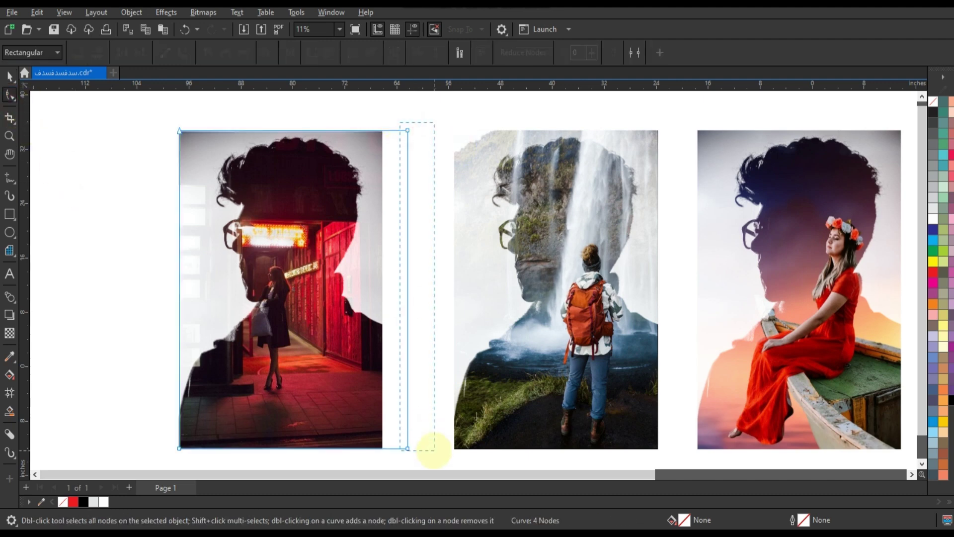
{"action": "key", "text": "Left"}
{"action": "key", "text": "ctrl+Left"}
{"action": "key", "text": "ctrl+Left"}
{"action": "key", "text": "ctrl+Left"}
{"action": "key", "text": "ctrl+Left"}
{"action": "key", "text": "ctrl+Left"}
{"action": "key", "text": "ctrl+Left"}
{"action": "key", "text": "ctrl+Left"}
{"action": "key", "text": "ctrl+Left"}
{"action": "key", "text": "ctrl+Left"}
{"action": "key", "text": "ctrl+Left"}
{"action": "key", "text": "ctrl+Left"}
{"action": "key", "text": "ctrl+Left"}
{"action": "key", "text": "ctrl+Left"}
{"action": "key", "text": "ctrl+Left"}
{"action": "key", "text": "ctrl+Left"}
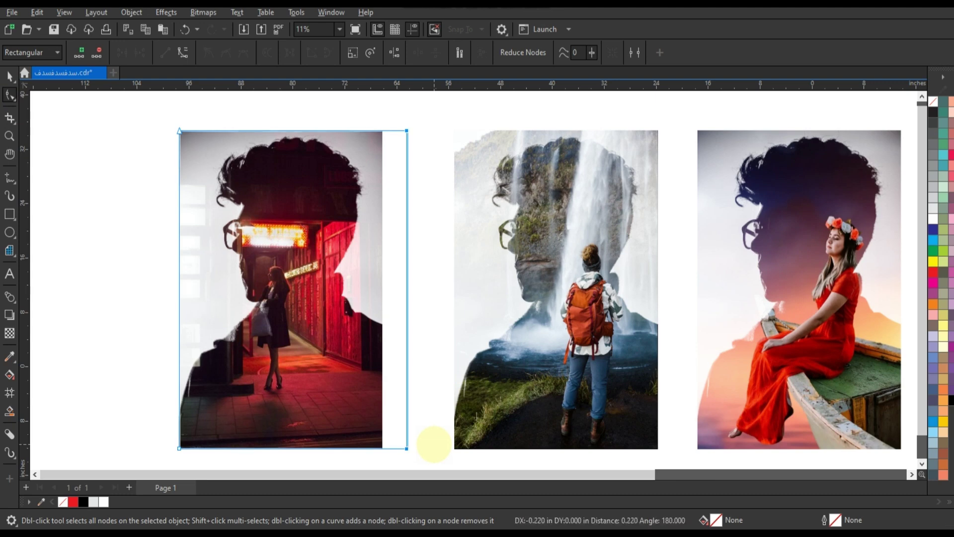
{"action": "key", "text": "ctrl+Left"}
{"action": "key", "text": "ctrl+Left"}
{"action": "key", "text": "ctrl+Left"}
{"action": "key", "text": "ctrl+Left"}
{"action": "key", "text": "ctrl+Left"}
{"action": "key", "text": "ctrl+Left"}
{"action": "key", "text": "ctrl+Left"}
{"action": "key", "text": "ctrl+Left"}
{"action": "key", "text": "ctrl+Left"}
{"action": "key", "text": "ctrl+Left"}
{"action": "key", "text": "ctrl+Left"}
{"action": "key", "text": "ctrl+Left"}
{"action": "key", "text": "ctrl+Left"}
{"action": "key", "text": "ctrl+Left"}
{"action": "key", "text": "ctrl+Left"}
{"action": "key", "text": "ctrl+Left"}
{"action": "key", "text": "ctrl+Left"}
{"action": "key", "text": "ctrl+Left"}
{"action": "key", "text": "ctrl+Left"}
{"action": "key", "text": "ctrl+Left"}
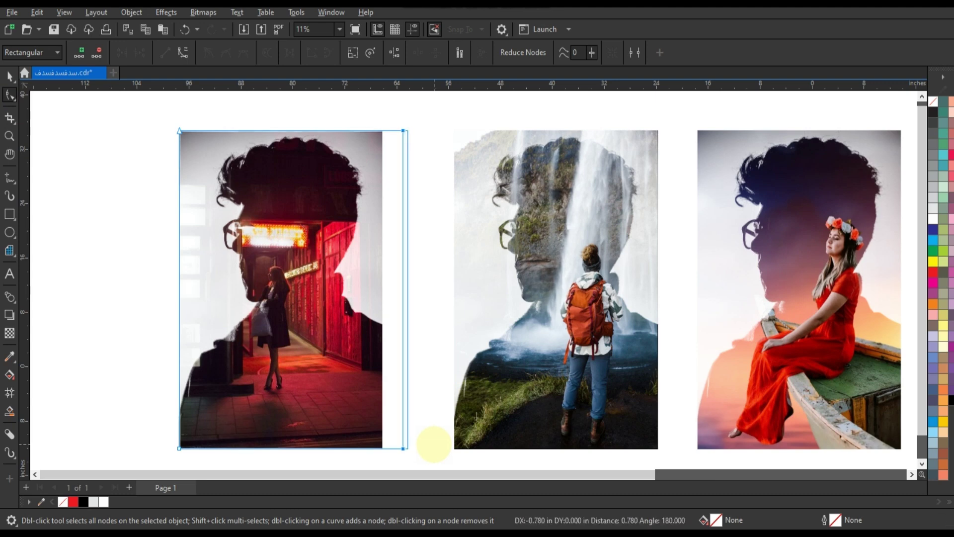
{"action": "key", "text": "ctrl+Left"}
{"action": "key", "text": "ctrl+Left"}
{"action": "key", "text": "ctrl+Left"}
{"action": "key", "text": "ctrl+Left"}
{"action": "key", "text": "ctrl+Left"}
{"action": "key", "text": "ctrl+Left"}
{"action": "key", "text": "ctrl+Left"}
{"action": "key", "text": "ctrl+Left"}
{"action": "key", "text": "ctrl+Left"}
{"action": "key", "text": "ctrl+Left"}
{"action": "key", "text": "ctrl+Left"}
{"action": "key", "text": "ctrl+Left"}
{"action": "key", "text": "ctrl+Left"}
{"action": "key", "text": "ctrl+Left"}
{"action": "key", "text": "ctrl+Left"}
{"action": "key", "text": "ctrl+Left"}
{"action": "key", "text": "ctrl+Left"}
{"action": "key", "text": "ctrl+Left"}
{"action": "key", "text": "ctrl+Left"}
{"action": "key", "text": "ctrl+Left"}
{"action": "key", "text": "ctrl+Left"}
{"action": "key", "text": "ctrl+Left"}
{"action": "key", "text": "ctrl+Left"}
{"action": "key", "text": "ctrl+Left"}
{"action": "key", "text": "ctrl+Left"}
{"action": "key", "text": "ctrl+Left"}
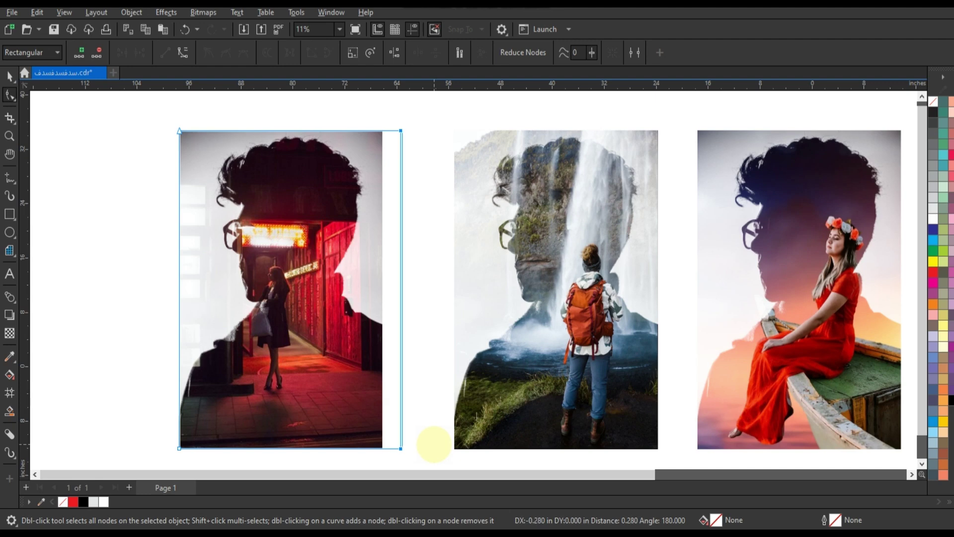
{"action": "key", "text": "ctrl+Left"}
{"action": "key", "text": "ctrl+Left"}
{"action": "key", "text": "ctrl+Left"}
{"action": "key", "text": "ctrl+Left"}
{"action": "key", "text": "ctrl+Left"}
{"action": "key", "text": "ctrl+Left"}
{"action": "key", "text": "ctrl+Left"}
{"action": "key", "text": "ctrl+Left"}
{"action": "key", "text": "ctrl+Left"}
{"action": "key", "text": "ctrl+Left"}
{"action": "key", "text": "ctrl+Left"}
{"action": "key", "text": "ctrl+Left"}
{"action": "key", "text": "ctrl+Left"}
{"action": "key", "text": "ctrl+Left"}
{"action": "key", "text": "ctrl+Left"}
{"action": "key", "text": "ctrl+Left"}
{"action": "key", "text": "ctrl+Left"}
{"action": "key", "text": "ctrl+Left"}
{"action": "key", "text": "ctrl+Left"}
{"action": "key", "text": "ctrl+Left"}
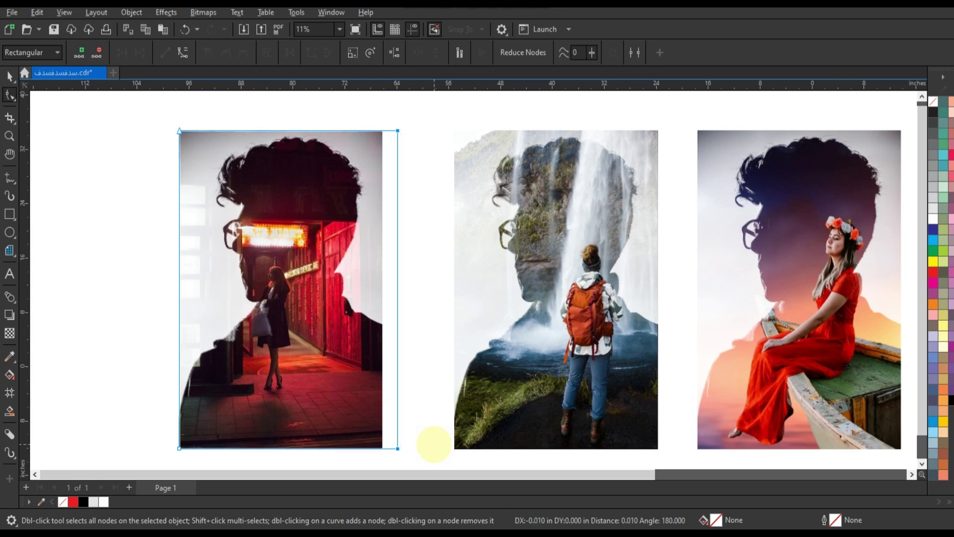
{"action": "key", "text": "ctrl+Left"}
{"action": "key", "text": "ctrl+Left"}
{"action": "key", "text": "ctrl+Left"}
{"action": "key", "text": "ctrl+Left"}
{"action": "key", "text": "ctrl+Left"}
{"action": "key", "text": "ctrl+Left"}
{"action": "key", "text": "ctrl+Left"}
{"action": "key", "text": "ctrl+Left"}
{"action": "key", "text": "ctrl+Left"}
{"action": "key", "text": "ctrl+Left"}
{"action": "key", "text": "ctrl+Left"}
{"action": "key", "text": "ctrl+Left"}
{"action": "key", "text": "ctrl+Left"}
{"action": "key", "text": "ctrl+Left"}
{"action": "key", "text": "ctrl+Left"}
{"action": "key", "text": "ctrl+Left"}
{"action": "key", "text": "ctrl+Left"}
{"action": "key", "text": "ctrl+Left"}
{"action": "key", "text": "ctrl+Left"}
{"action": "key", "text": "ctrl+Left"}
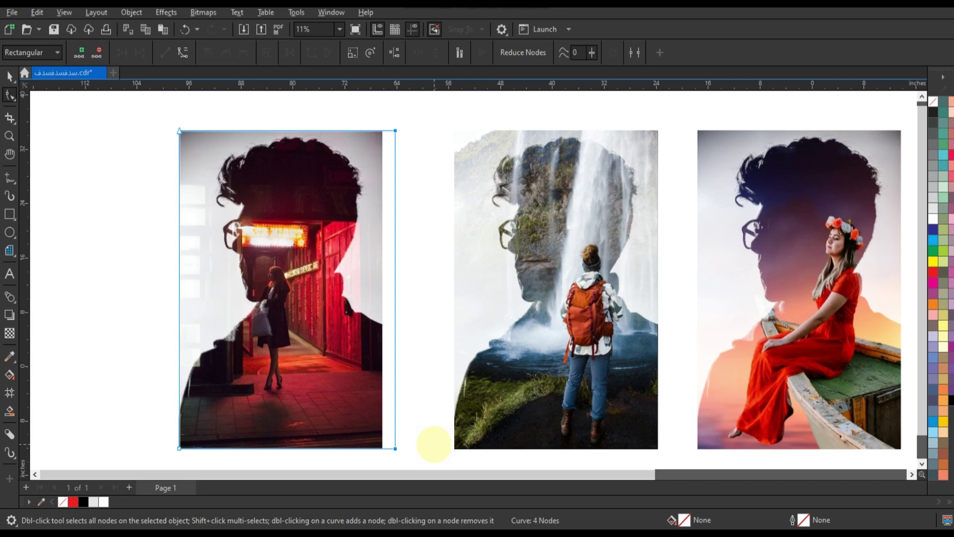
{"action": "key", "text": "ctrl+Left"}
{"action": "key", "text": "ctrl+Left"}
{"action": "key", "text": "ctrl+Left"}
{"action": "key", "text": "ctrl+Left"}
{"action": "key", "text": "ctrl+Left"}
{"action": "key", "text": "ctrl+Left"}
{"action": "key", "text": "ctrl+Left"}
{"action": "key", "text": "ctrl+Left"}
{"action": "key", "text": "ctrl+Left"}
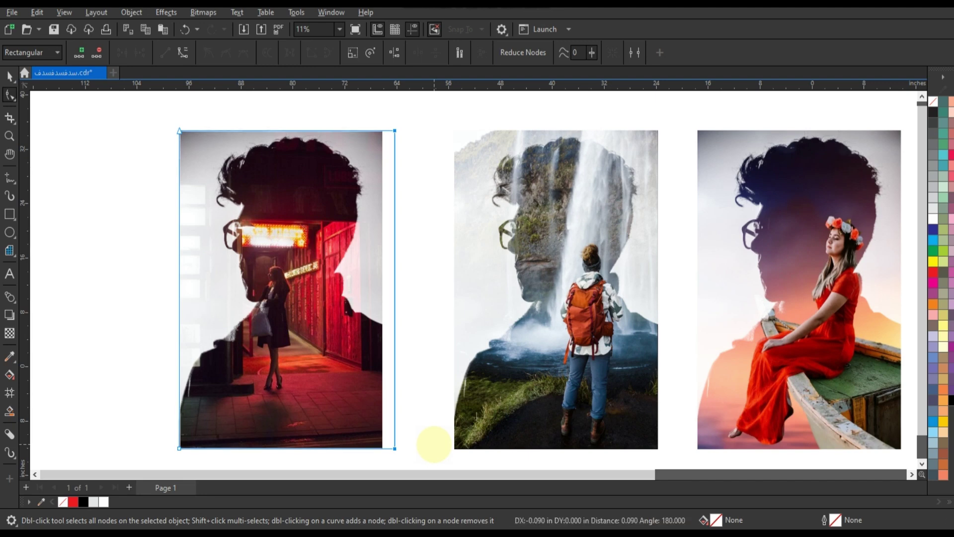
{"action": "key", "text": "ctrl+Left"}
{"action": "key", "text": "ctrl+Left"}
{"action": "key", "text": "ctrl+Left"}
{"action": "key", "text": "ctrl+Left"}
{"action": "key", "text": "ctrl+Left"}
{"action": "key", "text": "ctrl+Left"}
{"action": "key", "text": "ctrl+Left"}
{"action": "key", "text": "ctrl+Left"}
{"action": "key", "text": "ctrl+Left"}
{"action": "key", "text": "ctrl+Left"}
{"action": "key", "text": "ctrl+Left"}
{"action": "key", "text": "ctrl+Left"}
{"action": "key", "text": "ctrl+Left"}
{"action": "key", "text": "ctrl+Left"}
{"action": "key", "text": "ctrl+Left"}
{"action": "key", "text": "ctrl+Left"}
{"action": "key", "text": "ctrl+Left"}
{"action": "key", "text": "ctrl+Left"}
{"action": "key", "text": "ctrl+Left"}
{"action": "key", "text": "ctrl+Left"}
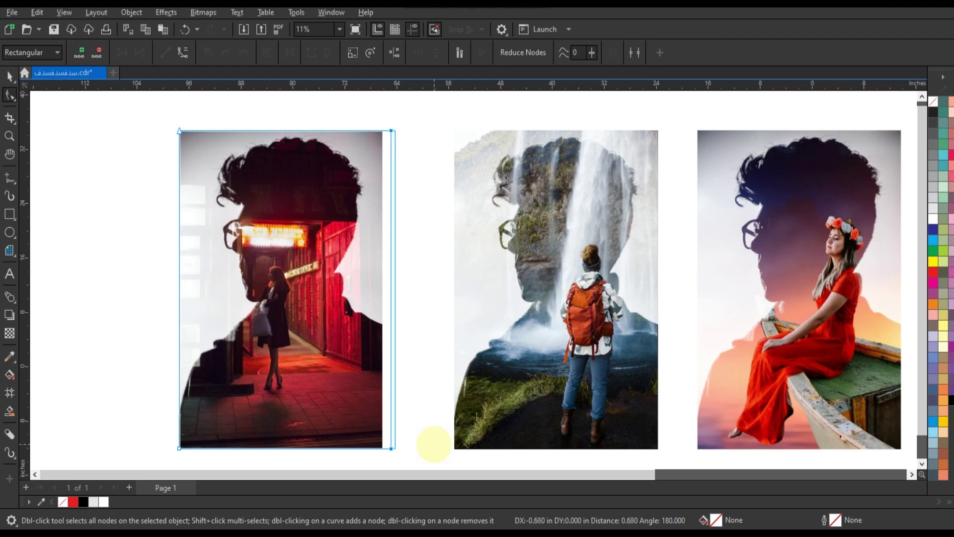
{"action": "key", "text": "ctrl+Left"}
{"action": "key", "text": "ctrl+Left"}
{"action": "key", "text": "ctrl+Left"}
{"action": "key", "text": "ctrl+Left"}
{"action": "key", "text": "ctrl+Left"}
{"action": "key", "text": "ctrl+Left"}
{"action": "key", "text": "ctrl+Left"}
{"action": "key", "text": "ctrl+Left"}
{"action": "key", "text": "ctrl+Left"}
{"action": "key", "text": "ctrl+Left"}
{"action": "key", "text": "ctrl+Left"}
{"action": "key", "text": "ctrl+Left"}
{"action": "key", "text": "ctrl+Left"}
{"action": "key", "text": "ctrl+Left"}
{"action": "key", "text": "ctrl+Left"}
{"action": "key", "text": "ctrl+Left"}
{"action": "key", "text": "ctrl+Left"}
{"action": "key", "text": "ctrl+Left"}
{"action": "key", "text": "ctrl+Left"}
{"action": "key", "text": "ctrl+Left"}
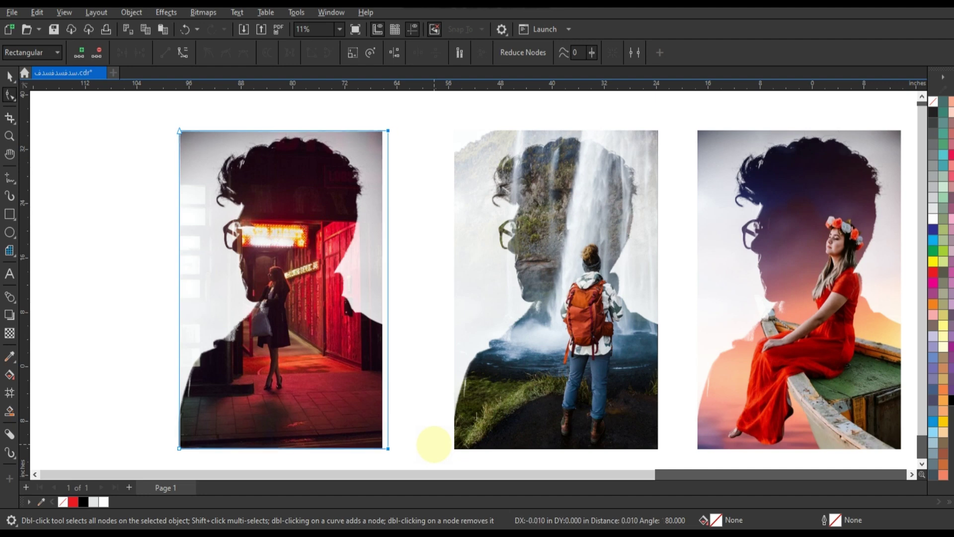
Micro-nudge the red corridor photo's two right corner nodes inward to trim its excess edge against the portrait's right border, and deselect it.
{"action": "key", "text": "ctrl+Left"}
{"action": "key", "text": "ctrl+Left"}
{"action": "key", "text": "ctrl+Left"}
{"action": "key", "text": "ctrl+Left"}
{"action": "key", "text": "ctrl+Left"}
{"action": "key", "text": "ctrl+Left"}
{"action": "key", "text": "ctrl+Left"}
{"action": "key", "text": "ctrl+Left"}
{"action": "key", "text": "ctrl+Left"}
{"action": "key", "text": "ctrl+Left"}
{"action": "key", "text": "ctrl+Left"}
{"action": "key", "text": "ctrl+Left"}
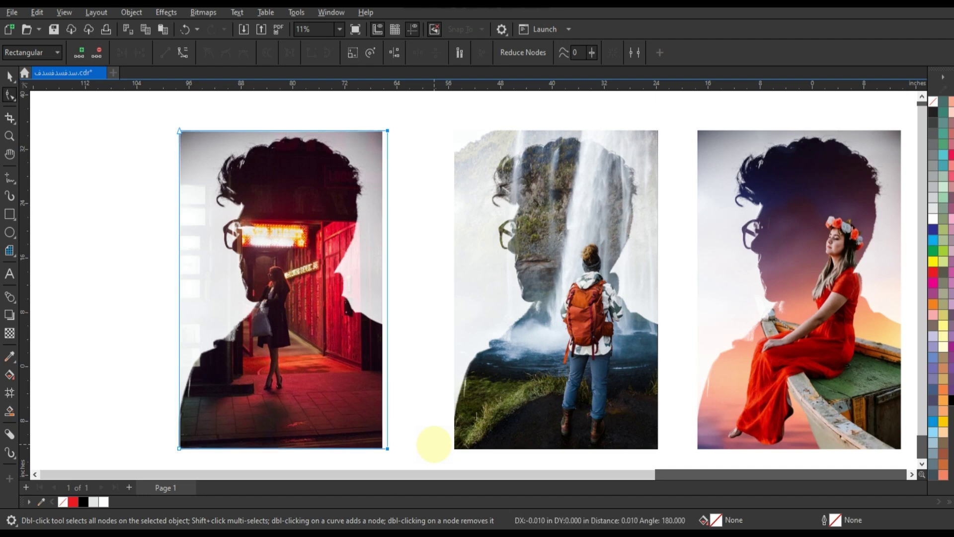
{"action": "key", "text": "ctrl+Left"}
{"action": "key", "text": "ctrl+Left"}
{"action": "key", "text": "ctrl+Left"}
{"action": "key", "text": "ctrl+Left"}
{"action": "key", "text": "ctrl+Left"}
{"action": "key", "text": "ctrl+Left"}
{"action": "key", "text": "ctrl+Left"}
{"action": "key", "text": "ctrl+Left"}
{"action": "key", "text": "ctrl+Left"}
{"action": "key", "text": "ctrl+Left"}
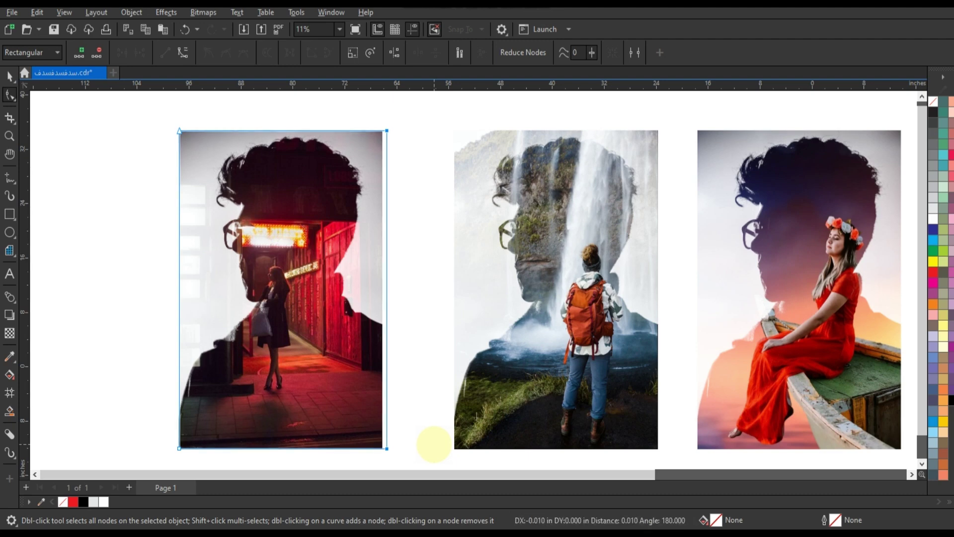
{"action": "key", "text": "ctrl+Left"}
{"action": "key", "text": "ctrl+Left"}
{"action": "key", "text": "ctrl+Left"}
{"action": "key", "text": "ctrl+Left"}
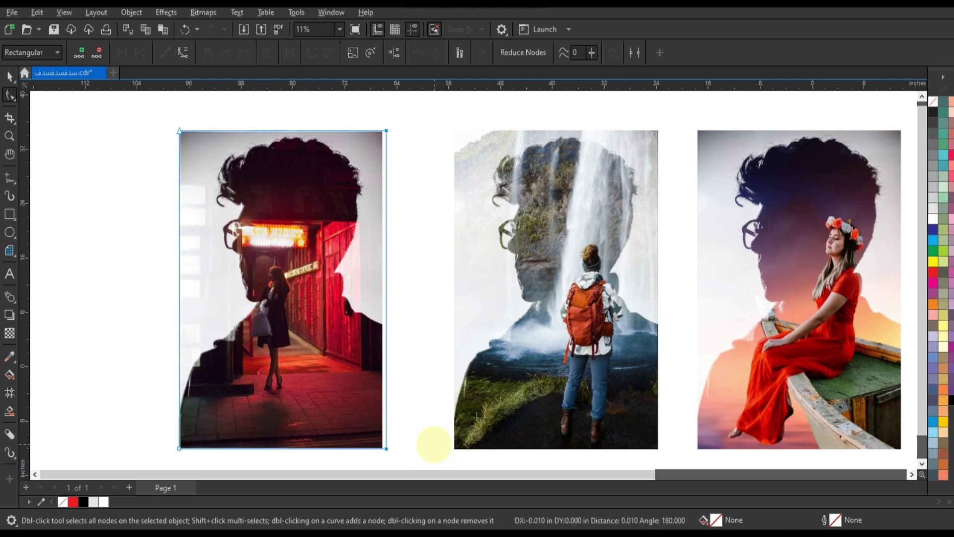
{"action": "key", "text": "ctrl+Left"}
{"action": "key", "text": "ctrl+Left"}
{"action": "key", "text": "ctrl+Left"}
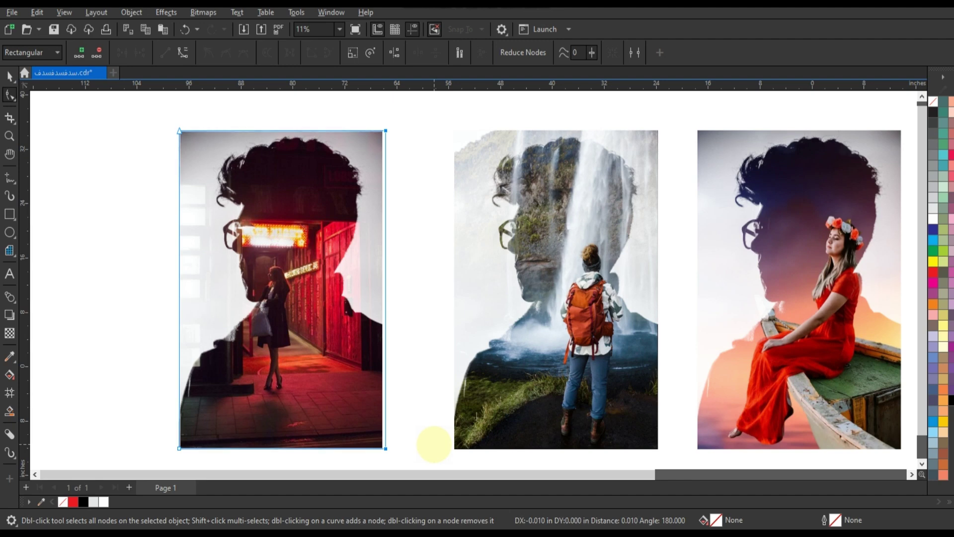
{"action": "key", "text": "ctrl+Left"}
{"action": "key", "text": "ctrl+Left"}
{"action": "key", "text": "ctrl+Left"}
{"action": "key", "text": "ctrl+Left"}
{"action": "key", "text": "ctrl+Left"}
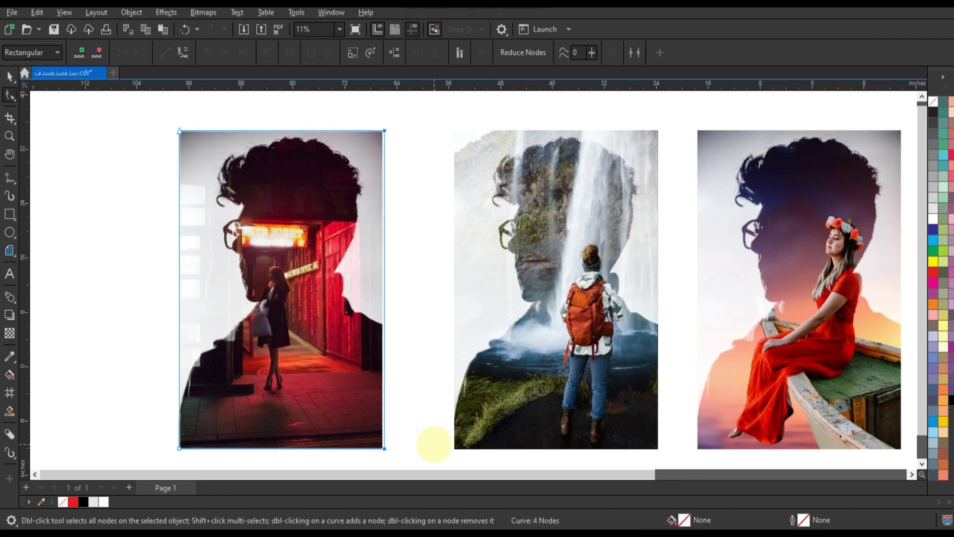
{"action": "left_click", "coordinate": [10, 77]}
{"action": "left_click", "coordinate": [106, 226]}
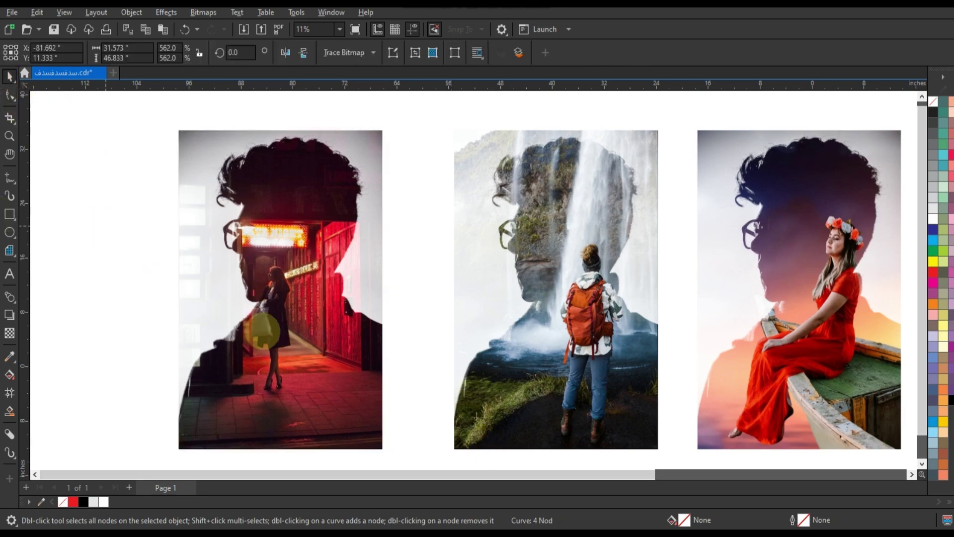
Select all three double-exposure portraits, fit them to the view and examine them together in a full-screen preview.
{"action": "scroll", "coordinate": [263, 331], "scroll_direction": "down", "scroll_amount": 1}
{"action": "left_click_drag", "start_coordinate": [175, 227], "coordinate": [611, 404]}
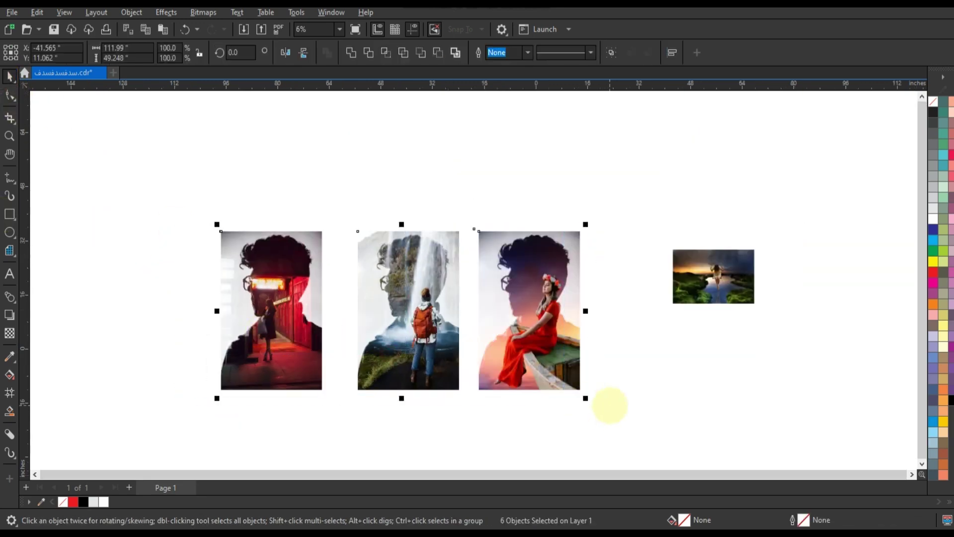
{"action": "key", "text": "shift+F2"}
{"action": "left_click", "coordinate": [611, 378]}
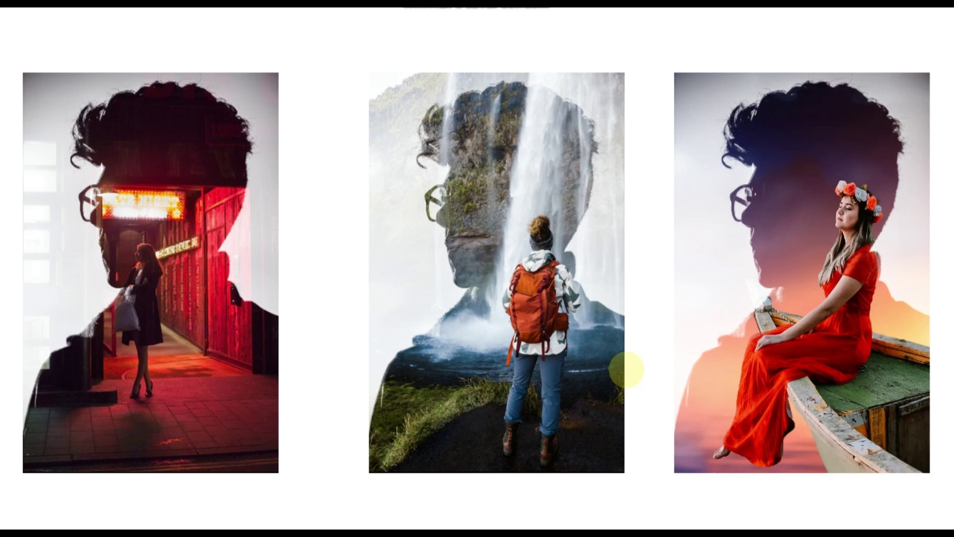